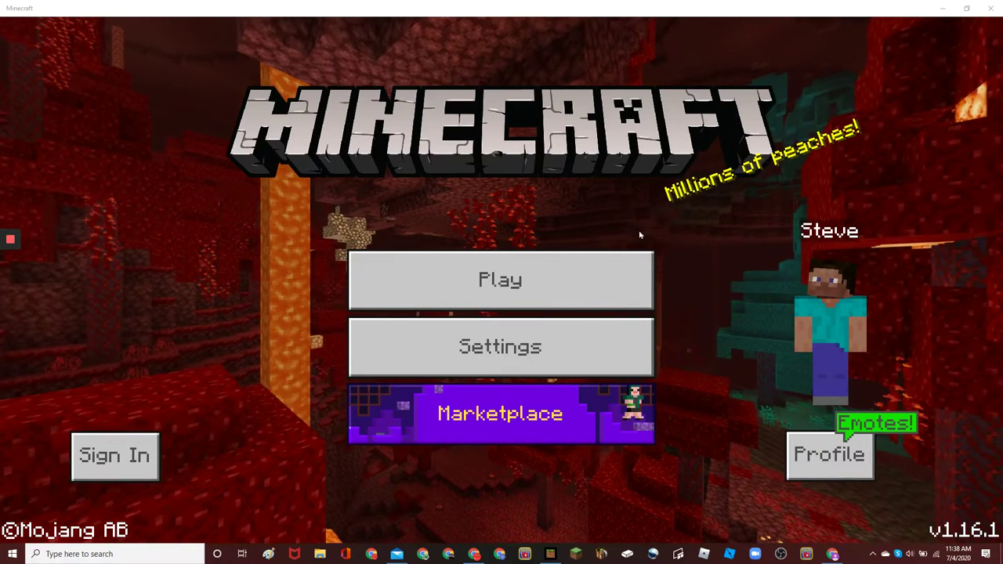
Try joining the featured Mineville server, then back out to the main menu
{"action": "left_click", "coordinate": [610, 266]}
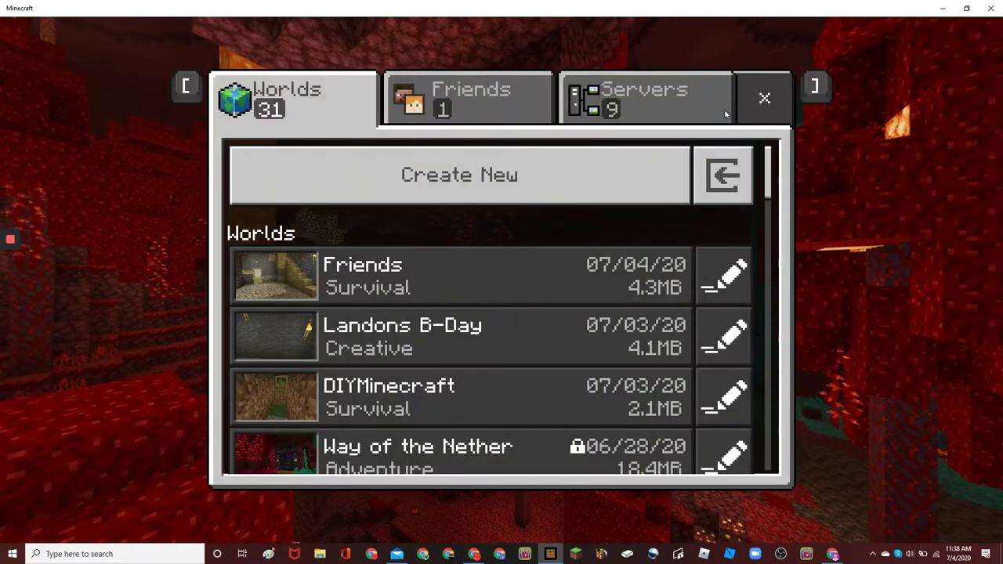
{"action": "left_click", "coordinate": [726, 114]}
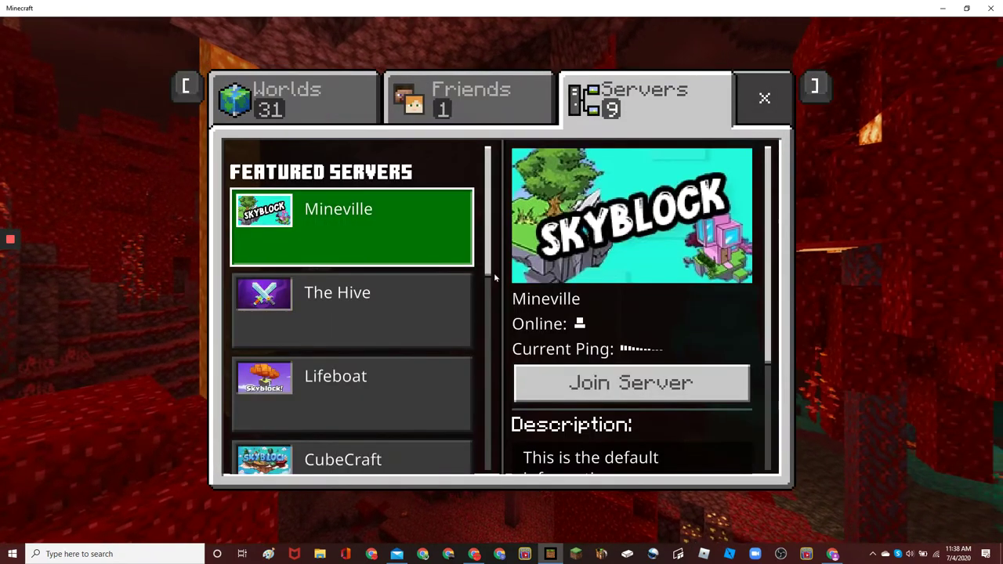
{"action": "left_click", "coordinate": [627, 381]}
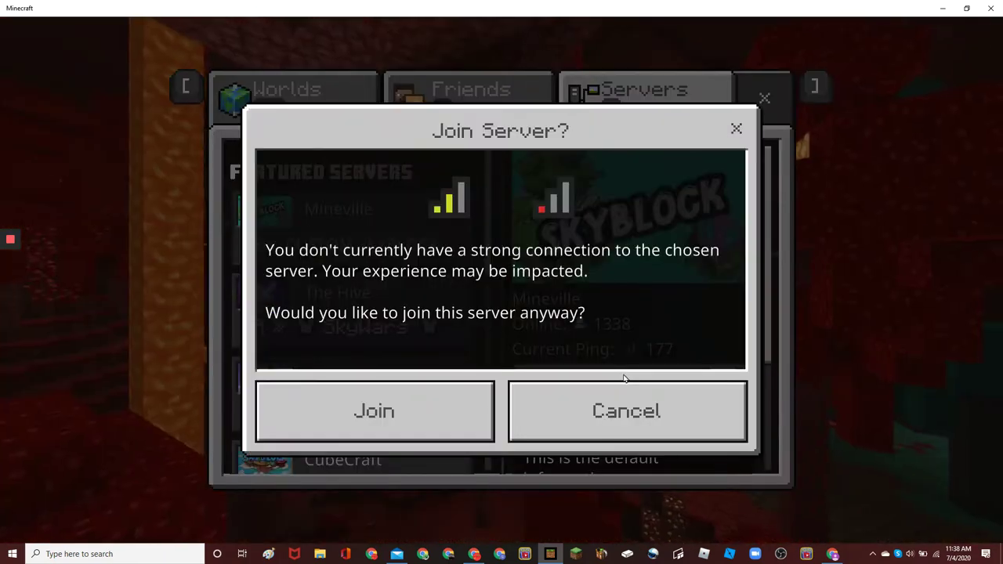
{"action": "left_click", "coordinate": [738, 110]}
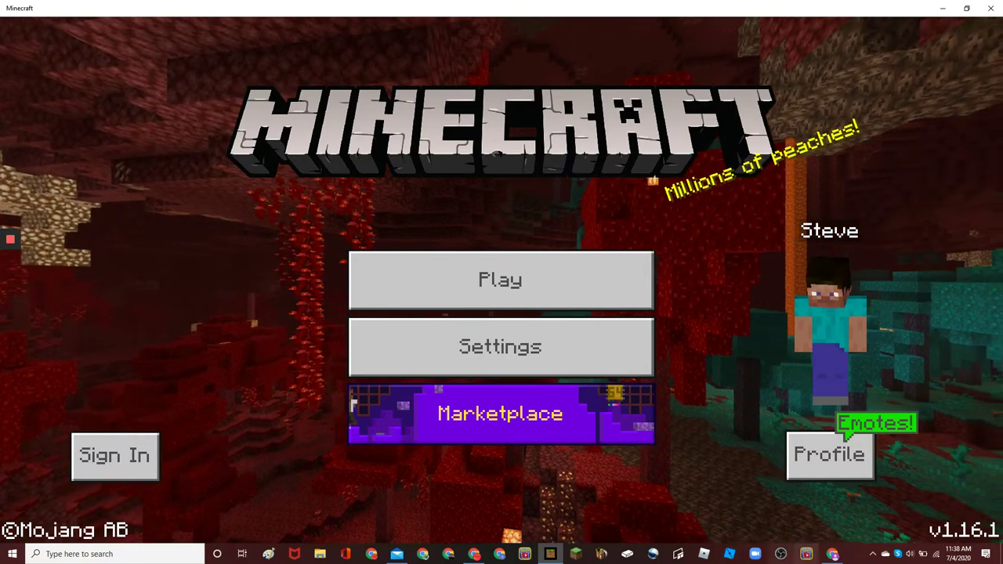
Start a new Microsoft account using the Gmail address
{"action": "left_click", "coordinate": [832, 555]}
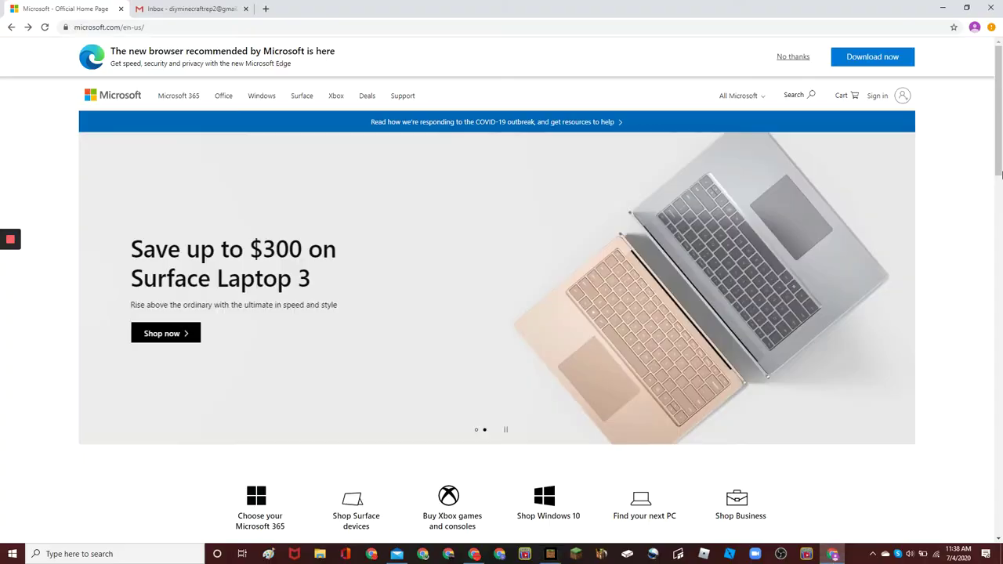
{"action": "left_click", "coordinate": [898, 103]}
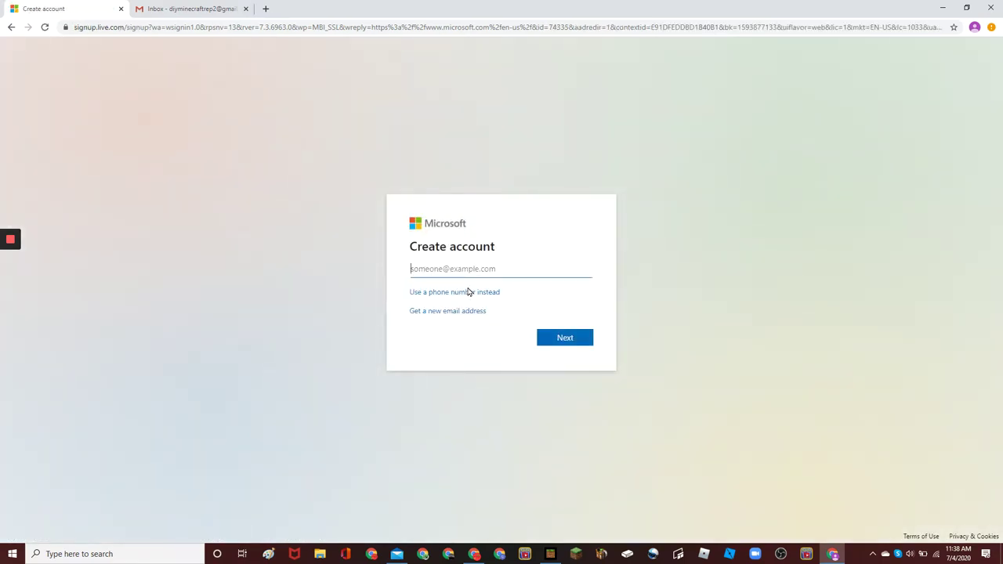
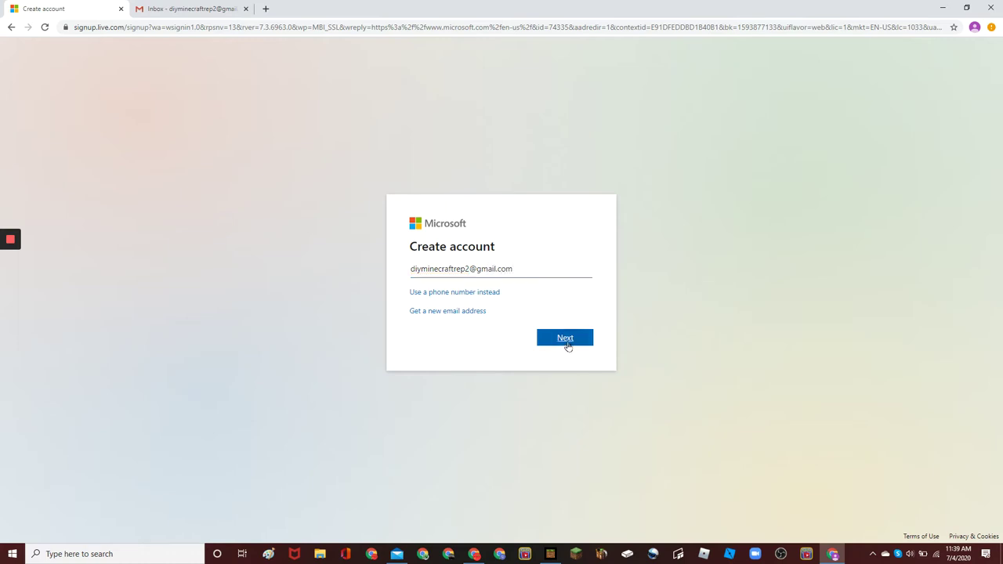
{"action": "left_click", "coordinate": [565, 339]}
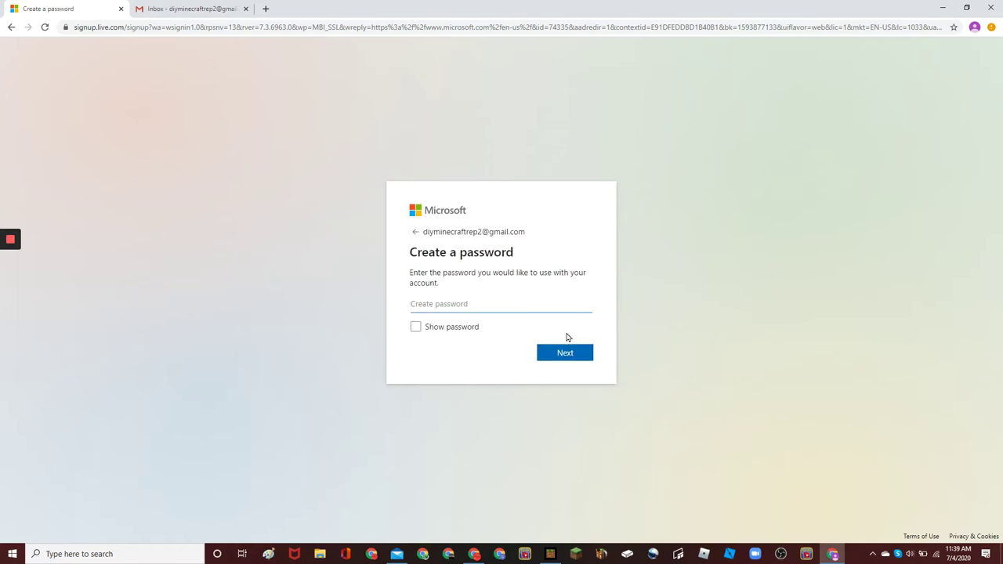
Set a valid password, re-entering it after the first was rejected
{"action": "type", "text": "*"}
{"action": "left_click", "coordinate": [570, 364]}
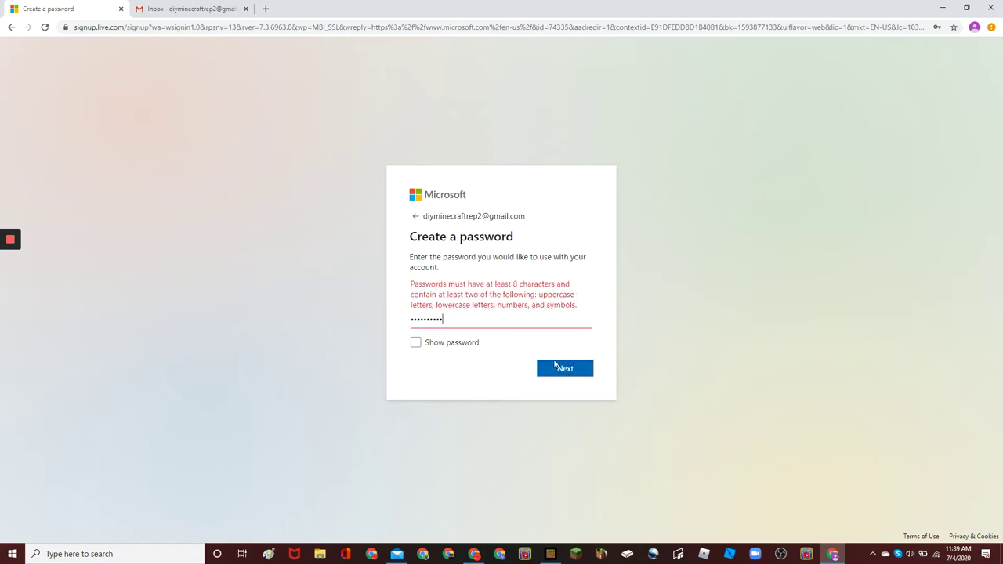
{"action": "type", "text": "*"}
{"action": "key", "text": "Return"}
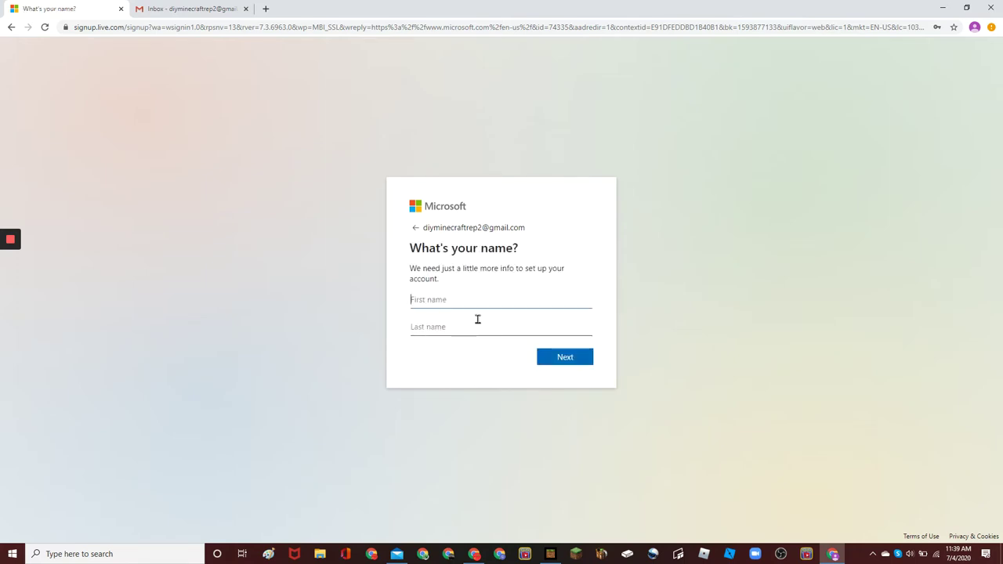
Enter the first and last name, then choose 1997 as the birth year
{"action": "type", "text": "D"}
{"action": "type", "text": "Minecraft"}
{"action": "left_click", "coordinate": [571, 360]}
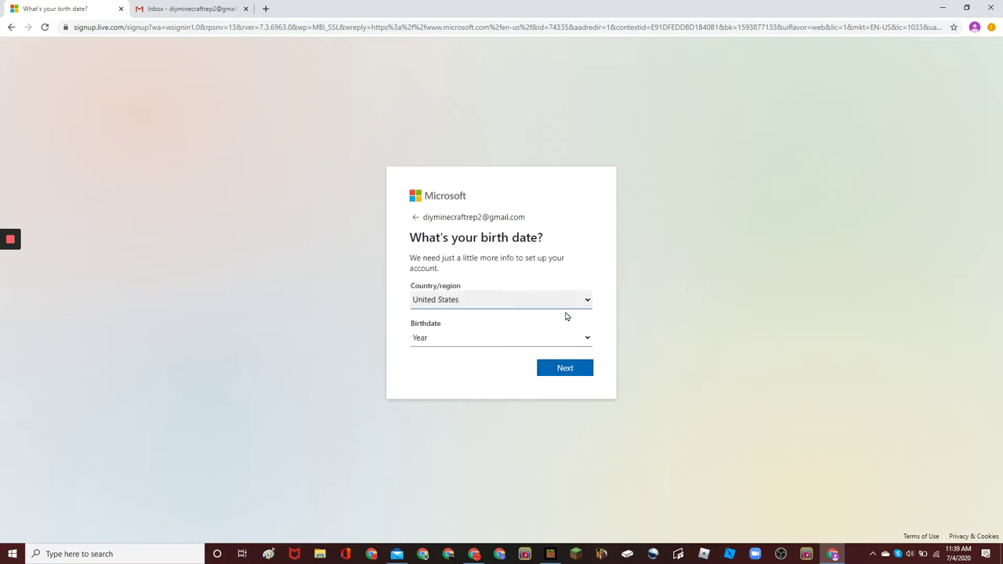
{"action": "left_click", "coordinate": [532, 338]}
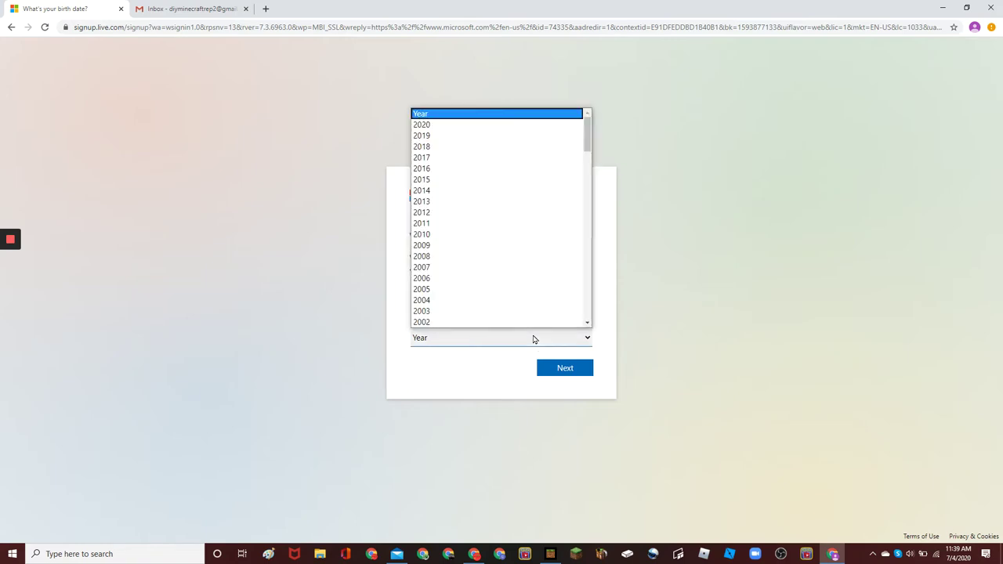
{"action": "scroll", "coordinate": [583, 138], "scroll_direction": "down", "scroll_amount": 4}
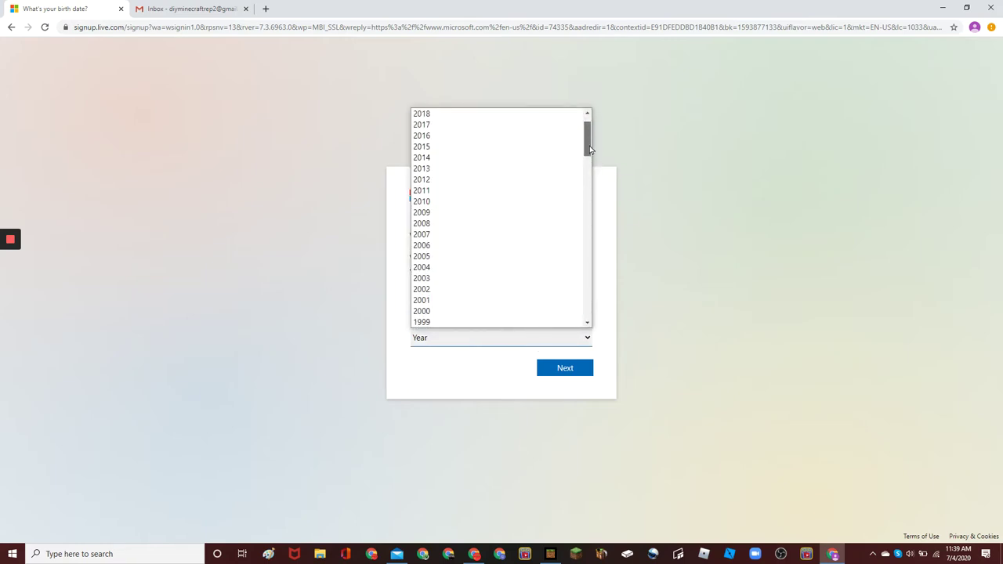
{"action": "left_click", "coordinate": [551, 234]}
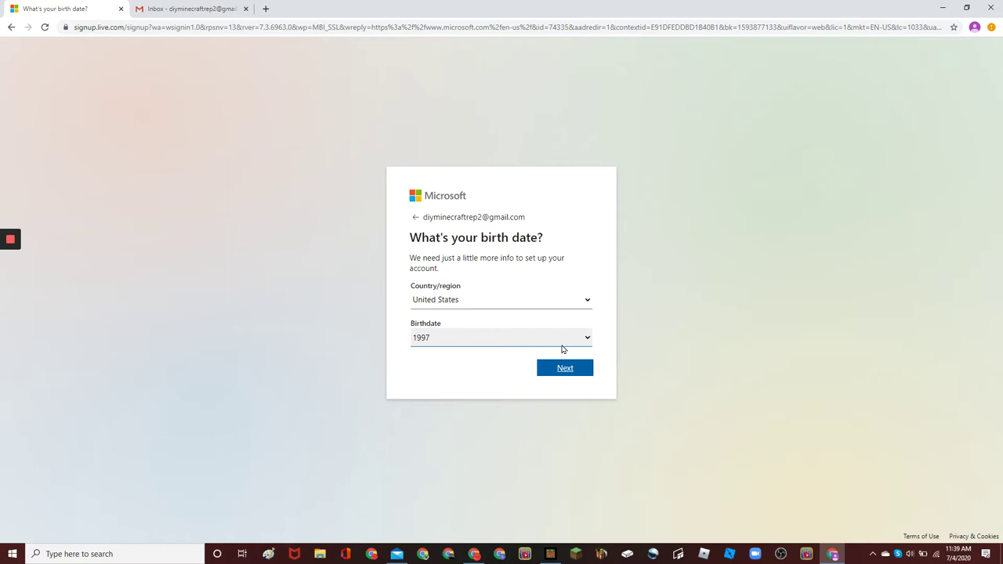
{"action": "left_click", "coordinate": [572, 377]}
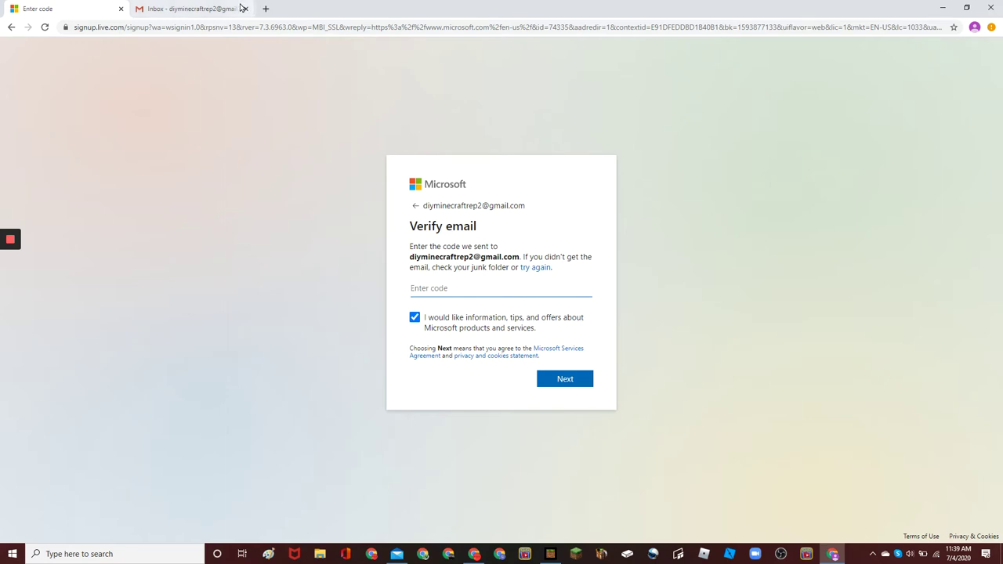
Open the 'Verify your email address' mail in Gmail's Primary inbox and copy its security code
{"action": "left_click", "coordinate": [215, 7]}
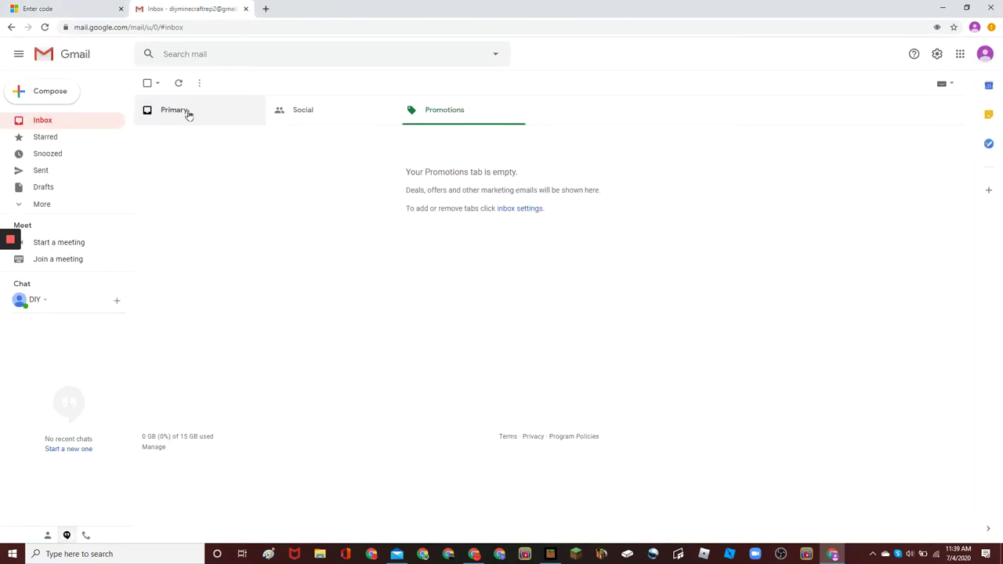
{"action": "left_click", "coordinate": [188, 112]}
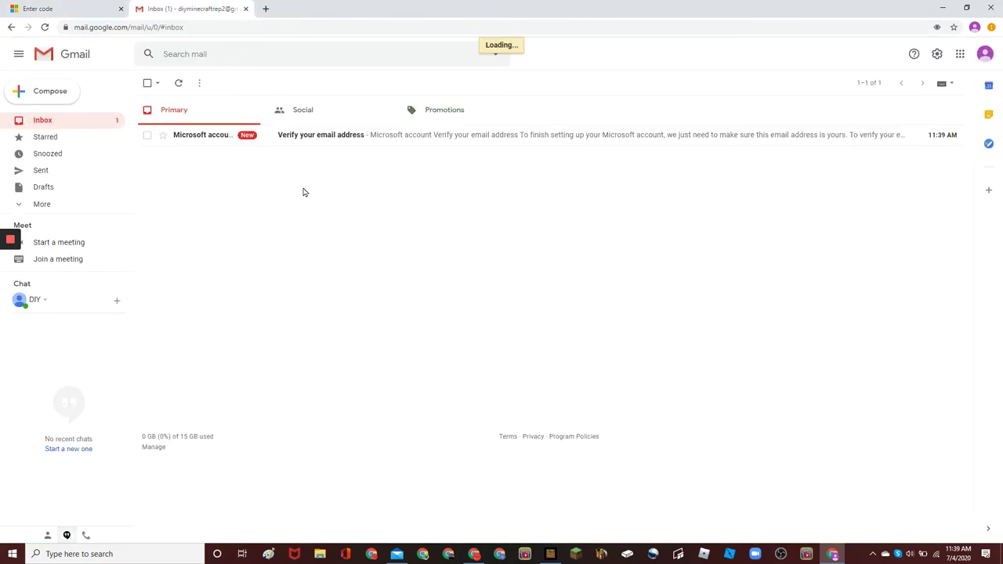
{"action": "left_click", "coordinate": [319, 148]}
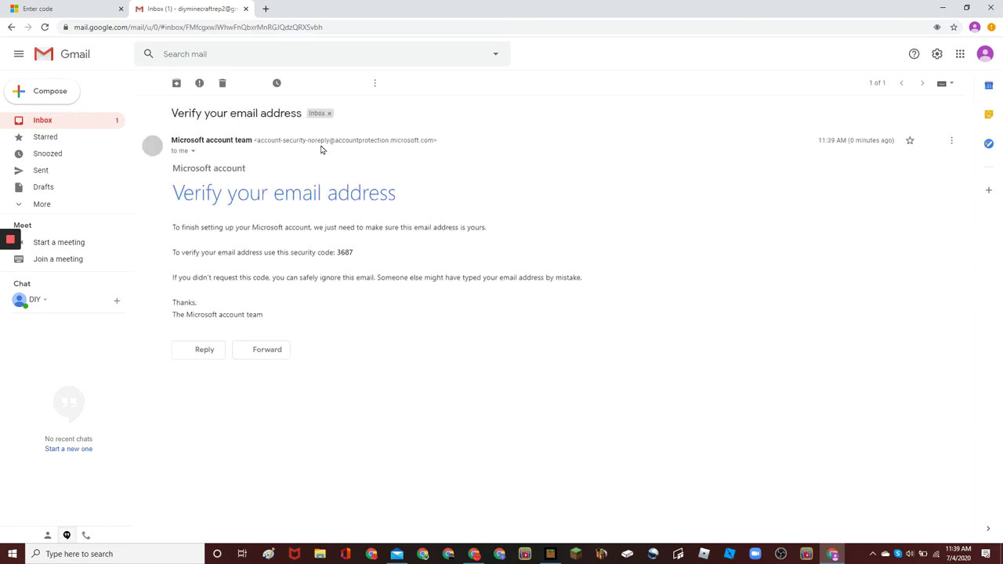
{"action": "double_click", "coordinate": [345, 251]}
{"action": "left_click", "coordinate": [354, 256]}
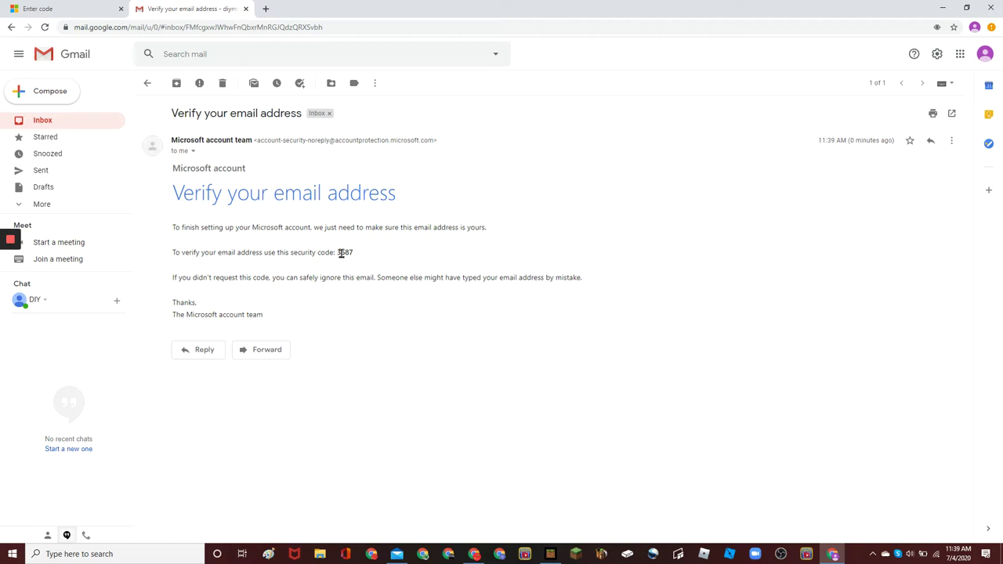
{"action": "left_click_drag", "start_coordinate": [341, 252], "coordinate": [354, 252]}
{"action": "key", "text": "ctrl+c"}
Paste the security code, opt out of Microsoft offers, and submit the verification
{"action": "left_click", "coordinate": [85, 7]}
{"action": "key", "text": "ctrl+v"}
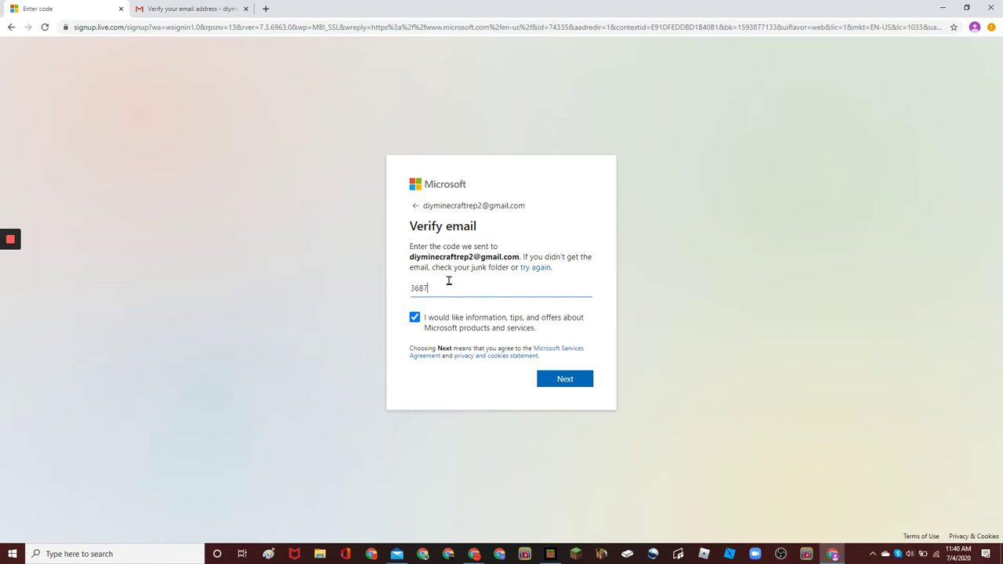
{"action": "left_click", "coordinate": [414, 318]}
{"action": "left_click", "coordinate": [565, 380]}
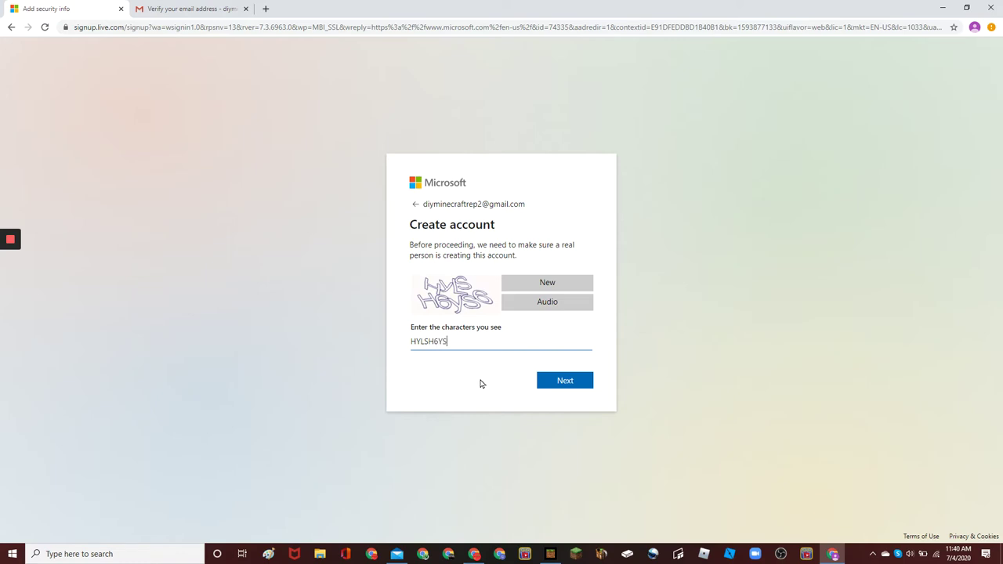
Submit the CAPTCHA characters to create the account
{"action": "right_click", "coordinate": [481, 383]}
{"action": "left_click", "coordinate": [480, 343]}
{"action": "left_click", "coordinate": [547, 384]}
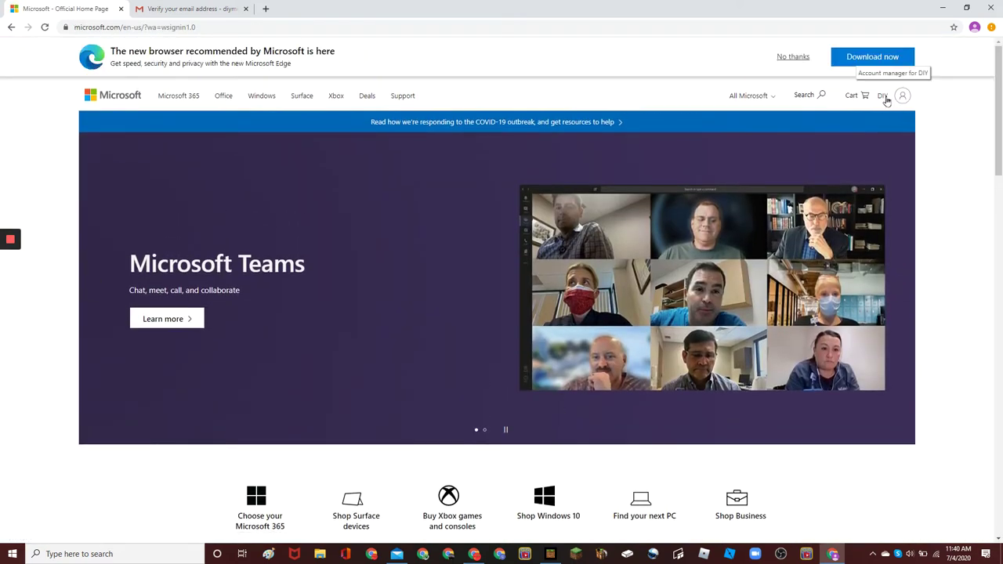
Trash the Microsoft verification email in Gmail and close the Gmail tab
{"action": "left_click", "coordinate": [241, 13]}
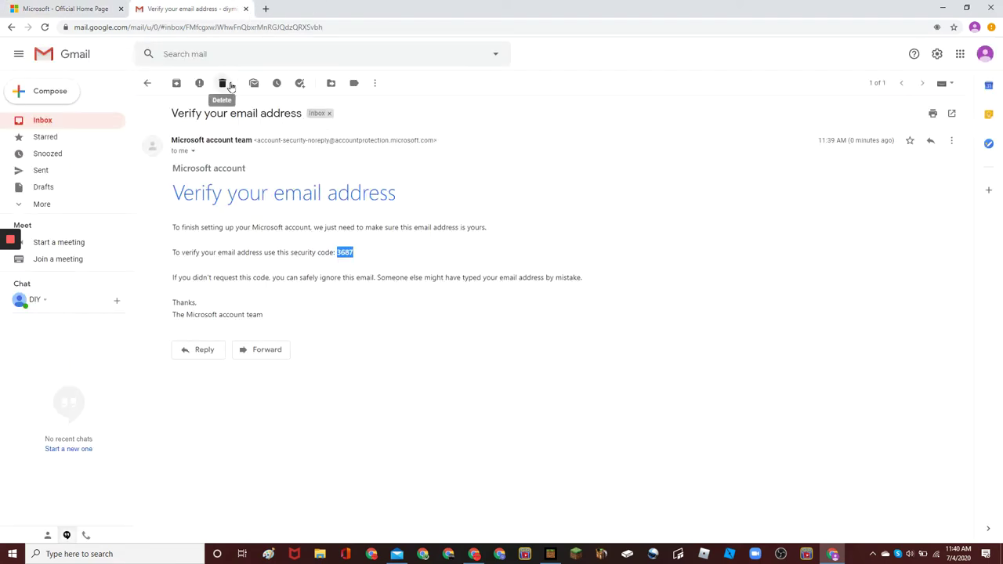
{"action": "left_click", "coordinate": [222, 84]}
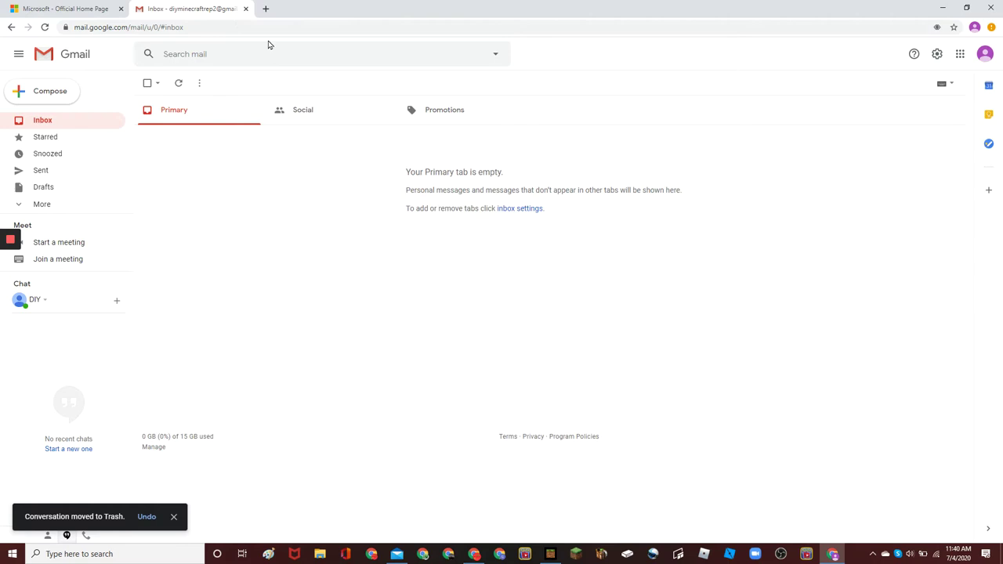
{"action": "left_click", "coordinate": [245, 8]}
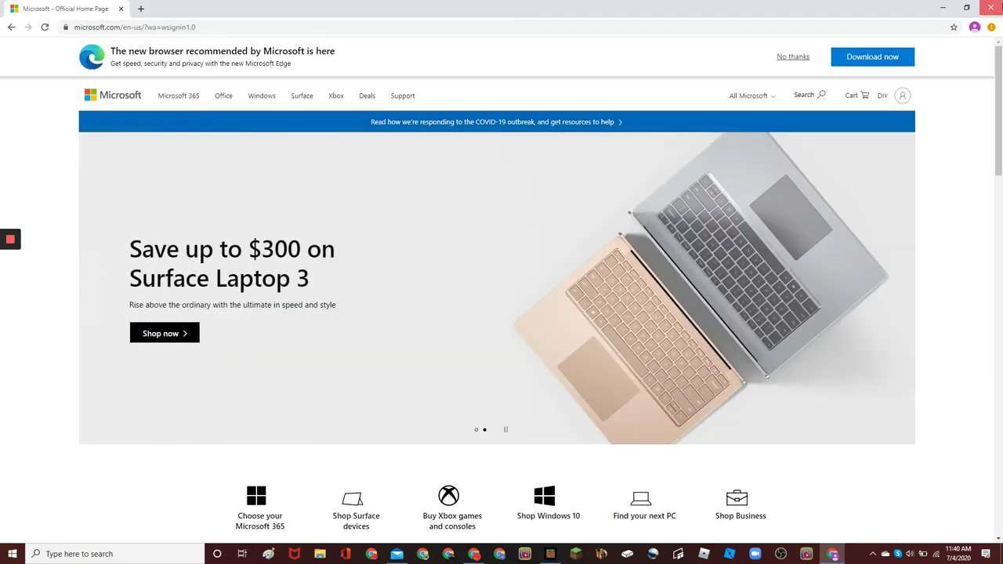
Back in Minecraft, choose 'Microsoft account' under 'Use a different account' and continue
{"action": "left_click", "coordinate": [990, 8]}
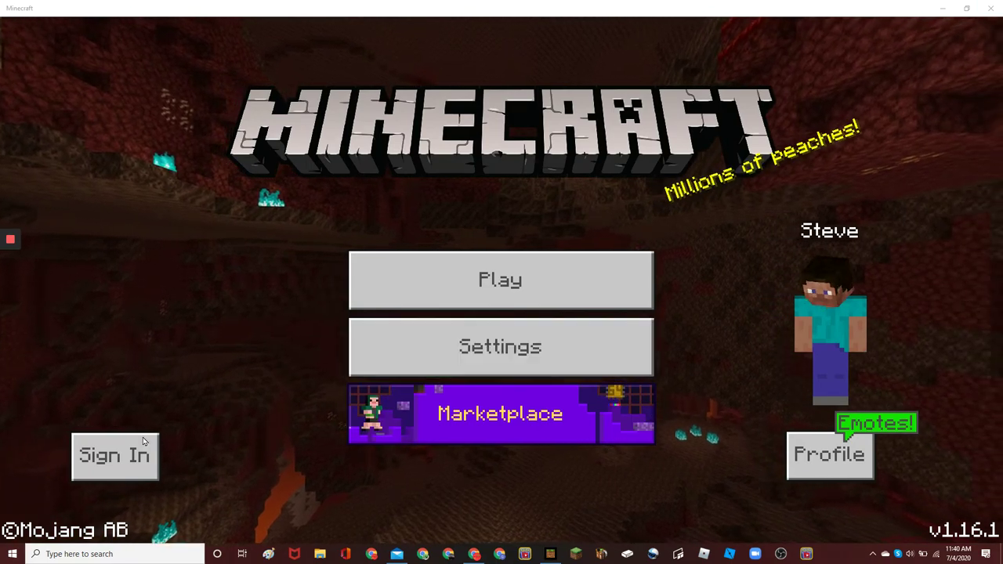
{"action": "left_click", "coordinate": [138, 471]}
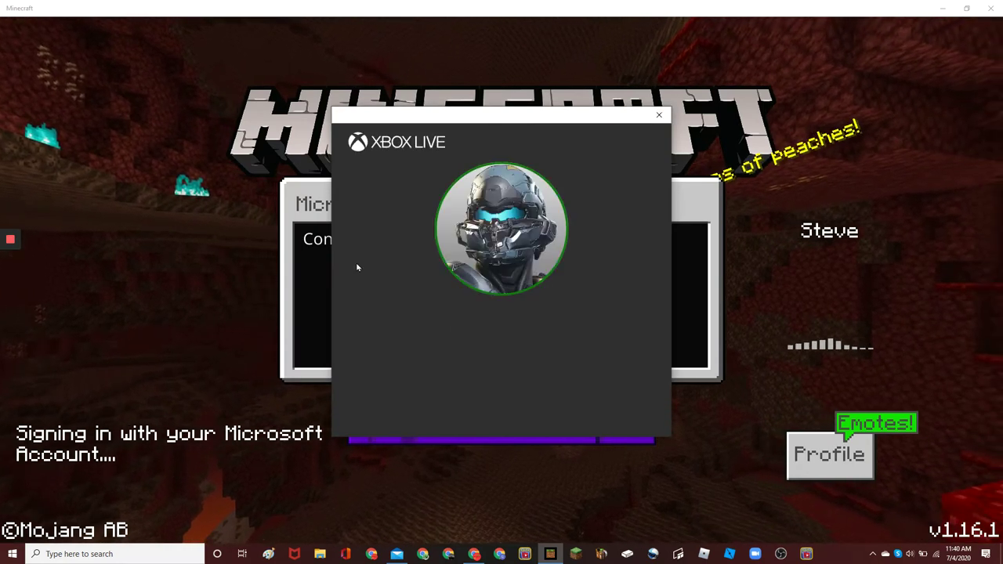
{"action": "left_click", "coordinate": [421, 413]}
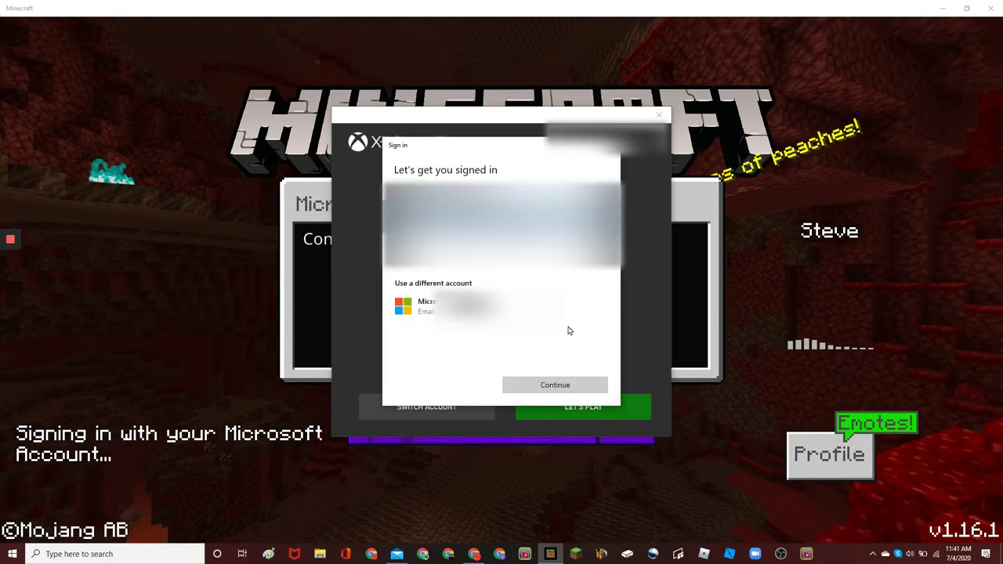
{"action": "left_click", "coordinate": [514, 313]}
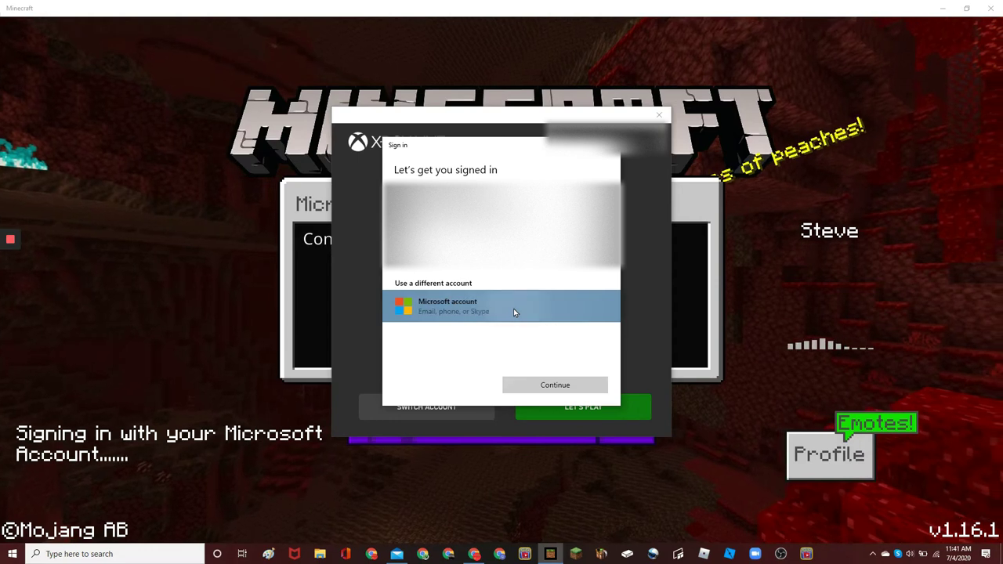
{"action": "left_click", "coordinate": [557, 384]}
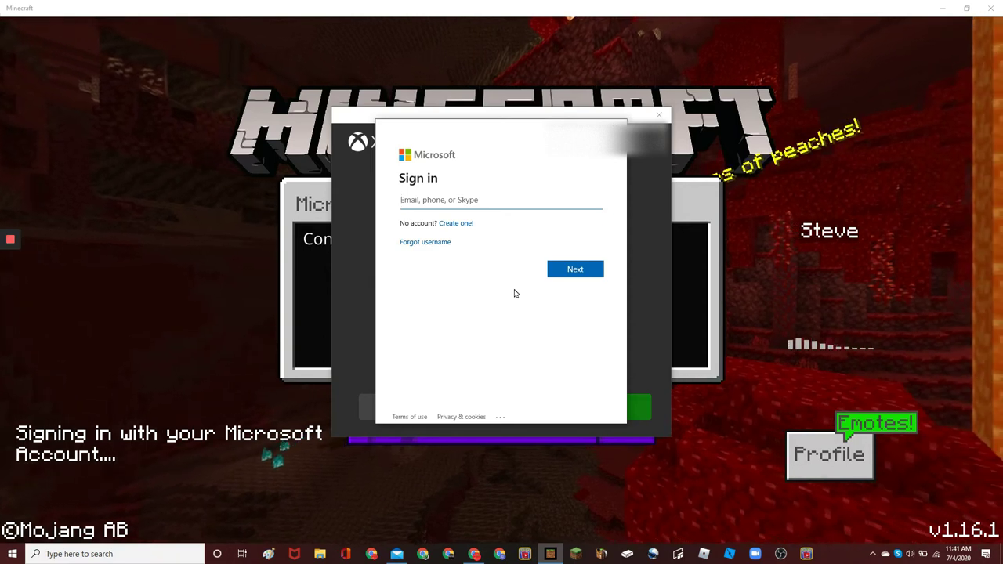
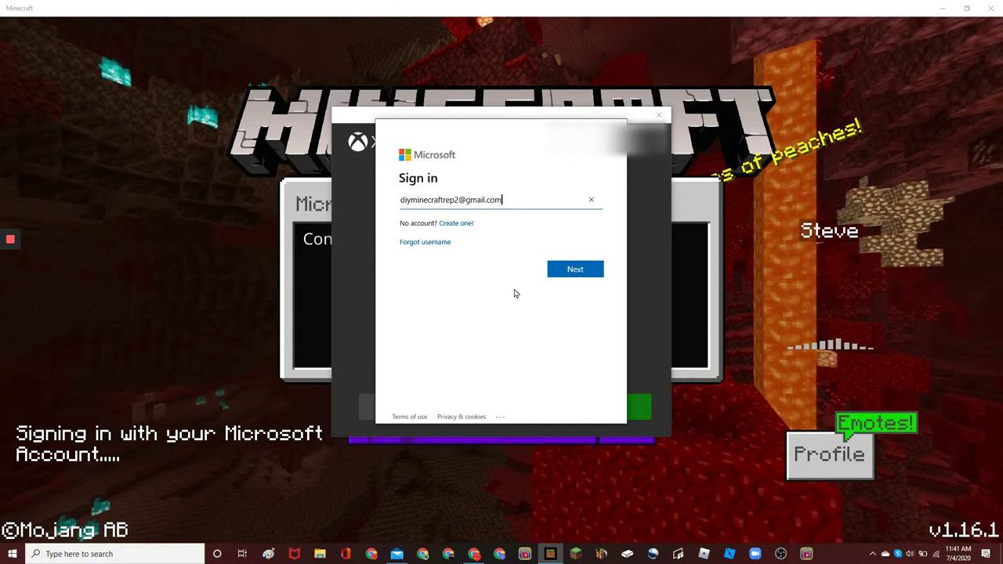
Sign in with the Gmail address and password, re-entering the password after an error
{"action": "key", "text": "Return"}
{"action": "type", "text": "d"}
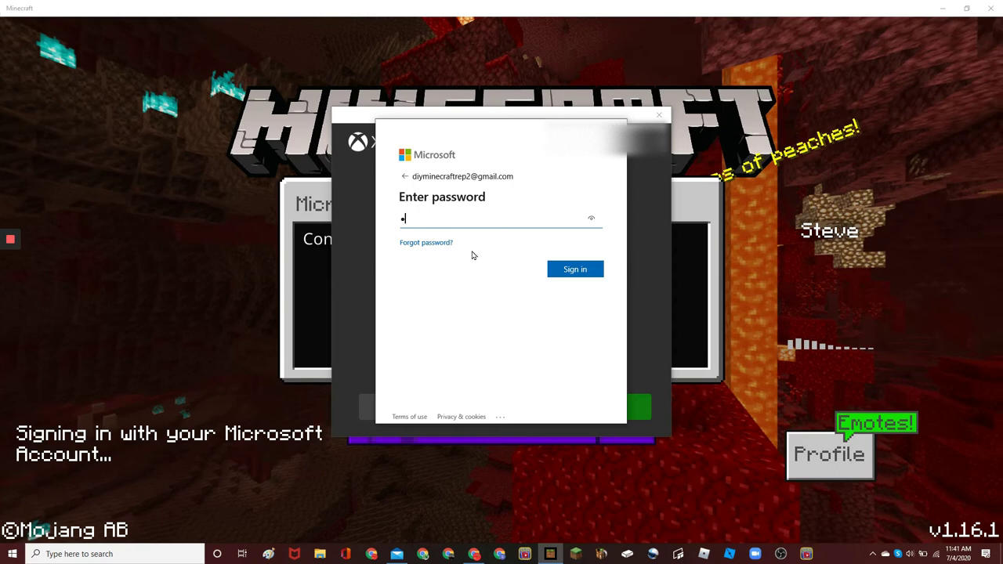
{"action": "type", "text": "•••••••"}
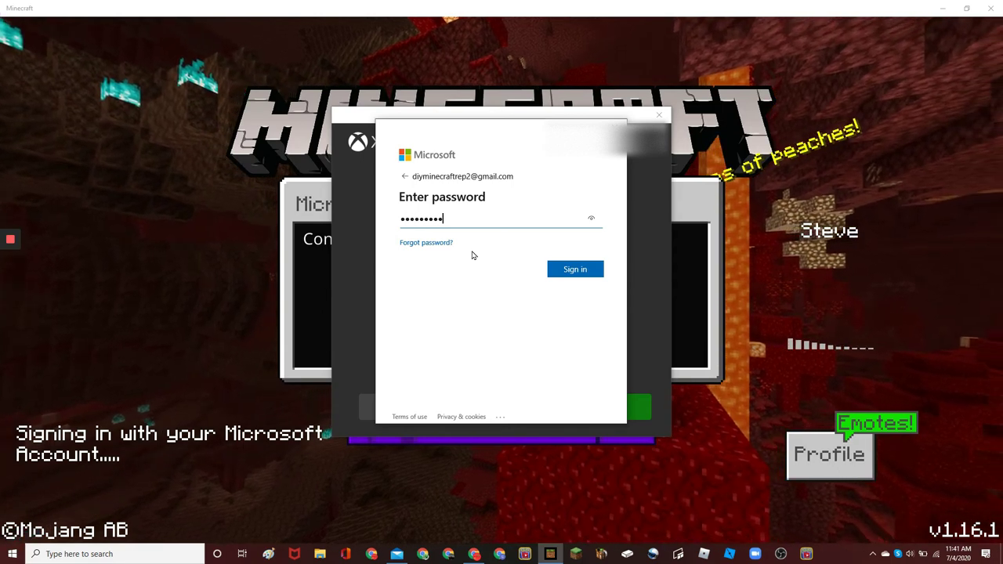
{"action": "key", "text": "Return"}
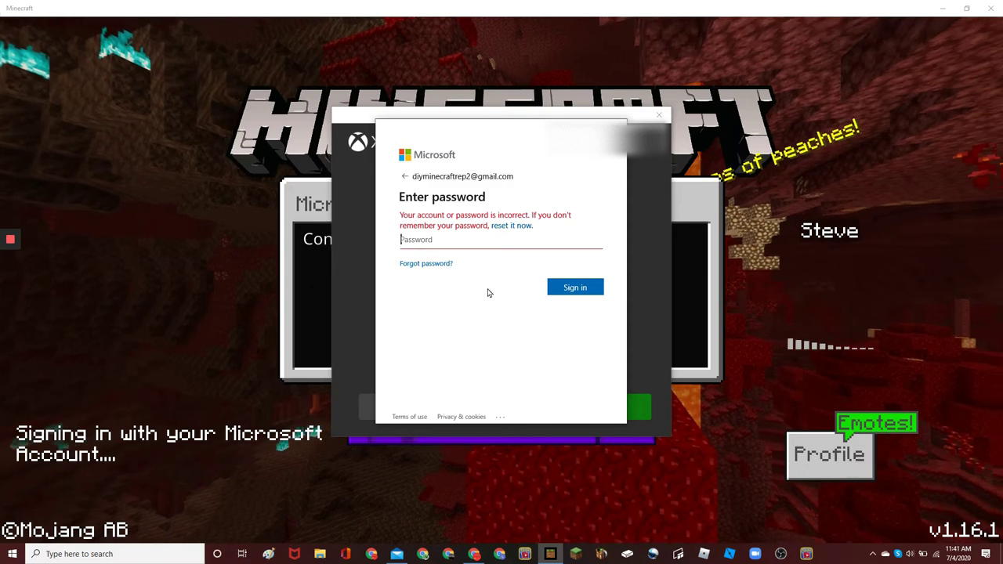
{"action": "type", "text": "•••••"}
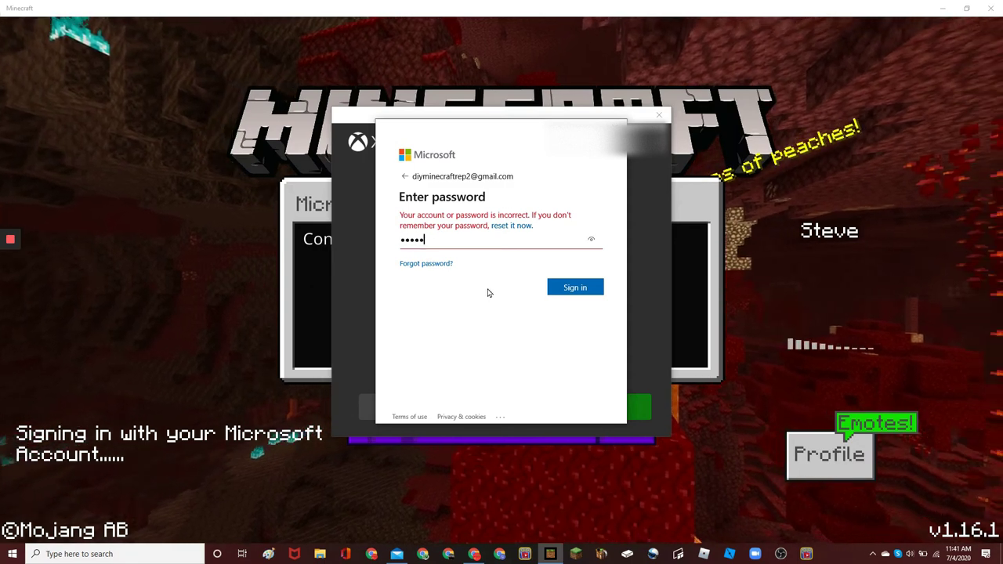
{"action": "type", "text": "•"}
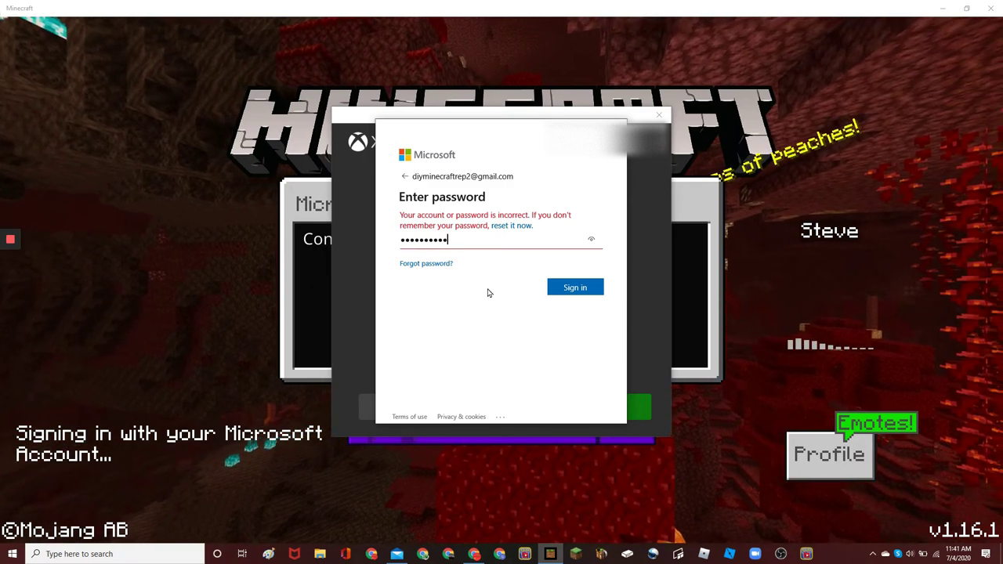
{"action": "type", "text": "•••••••"}
{"action": "key", "text": "Return"}
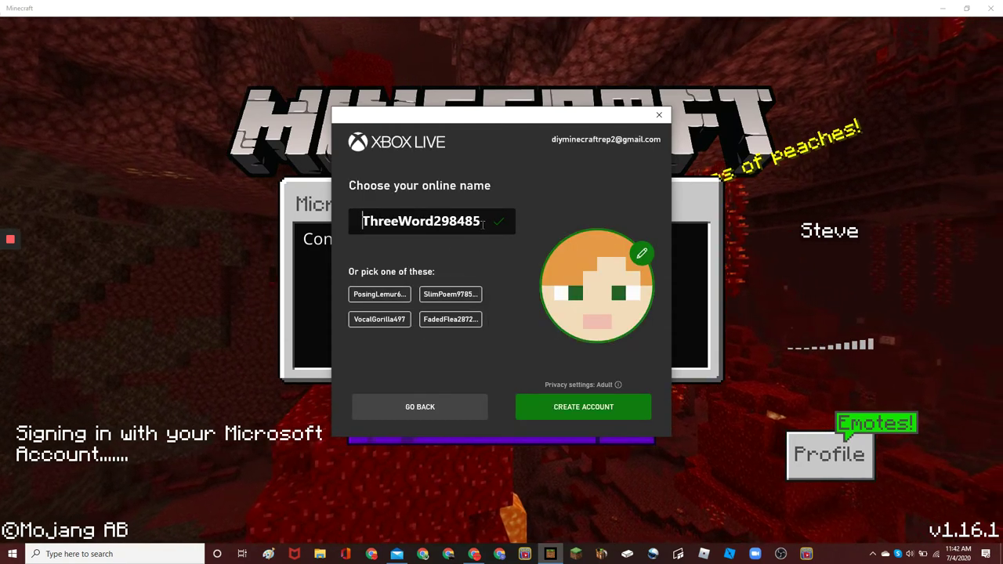
Try several suggested online names, then clear the gamertag field
{"action": "left_click_drag", "start_coordinate": [483, 224], "coordinate": [345, 231]}
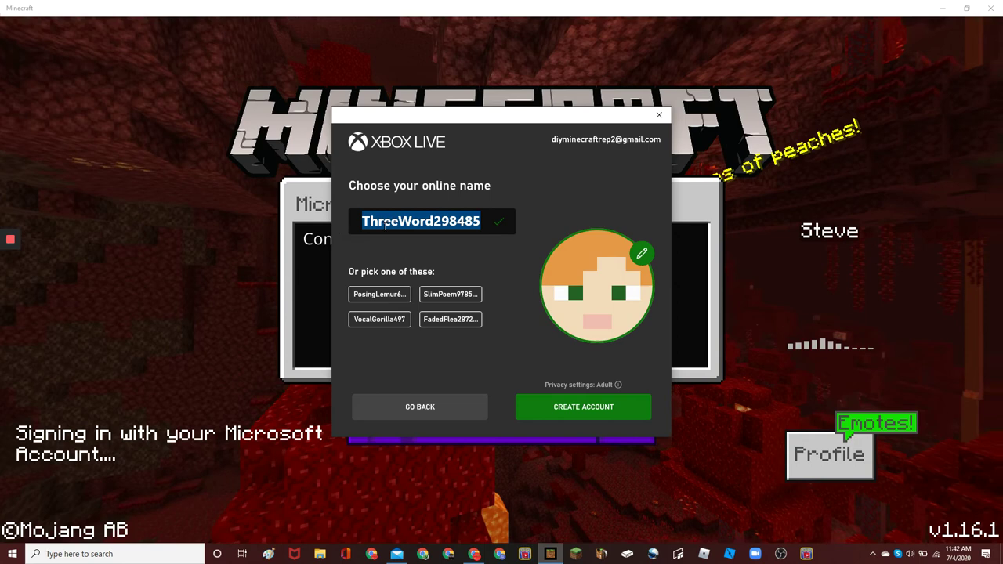
{"action": "left_click", "coordinate": [501, 244]}
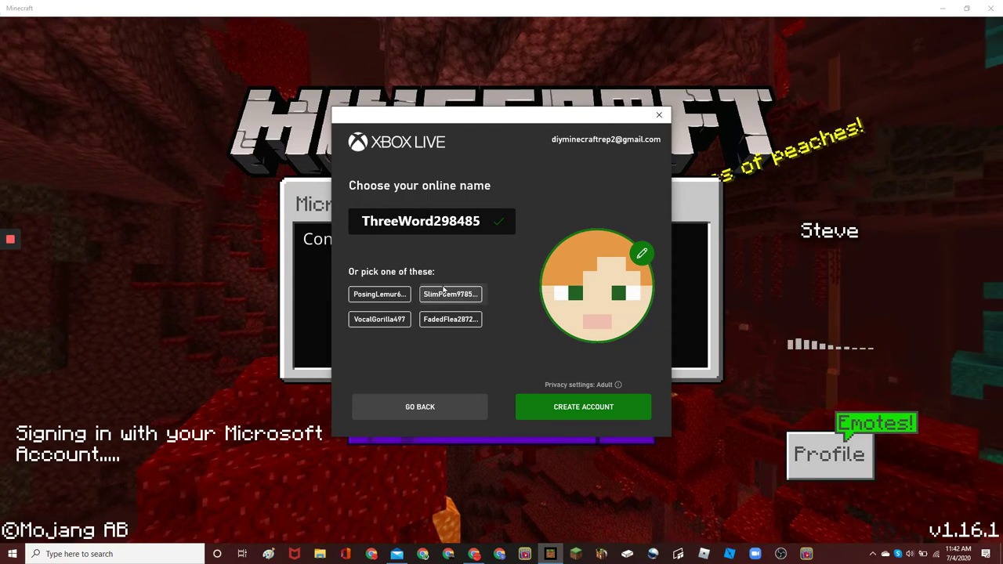
{"action": "left_click", "coordinate": [380, 296]}
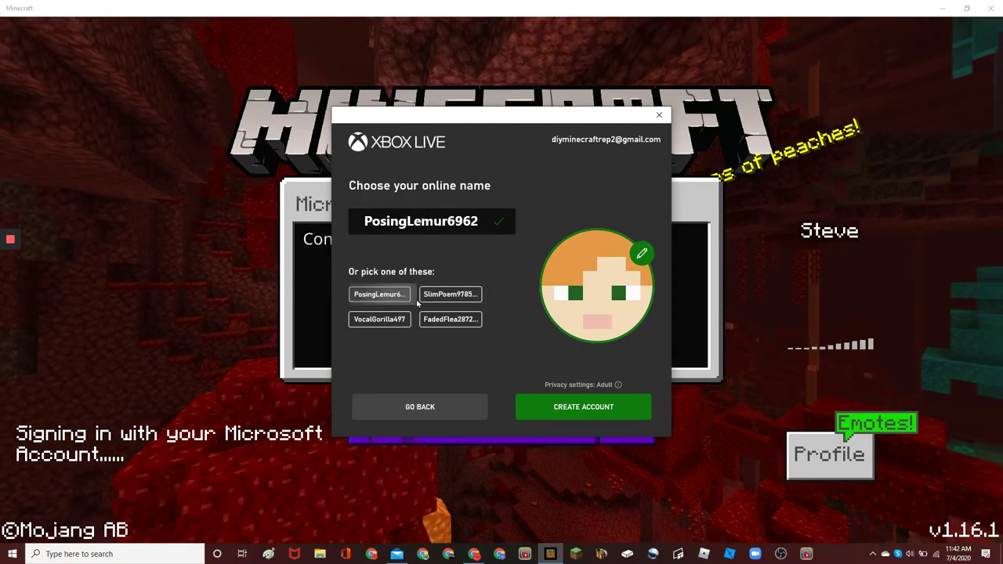
{"action": "left_click", "coordinate": [451, 295]}
{"action": "left_click", "coordinate": [451, 318]}
{"action": "left_click", "coordinate": [384, 320]}
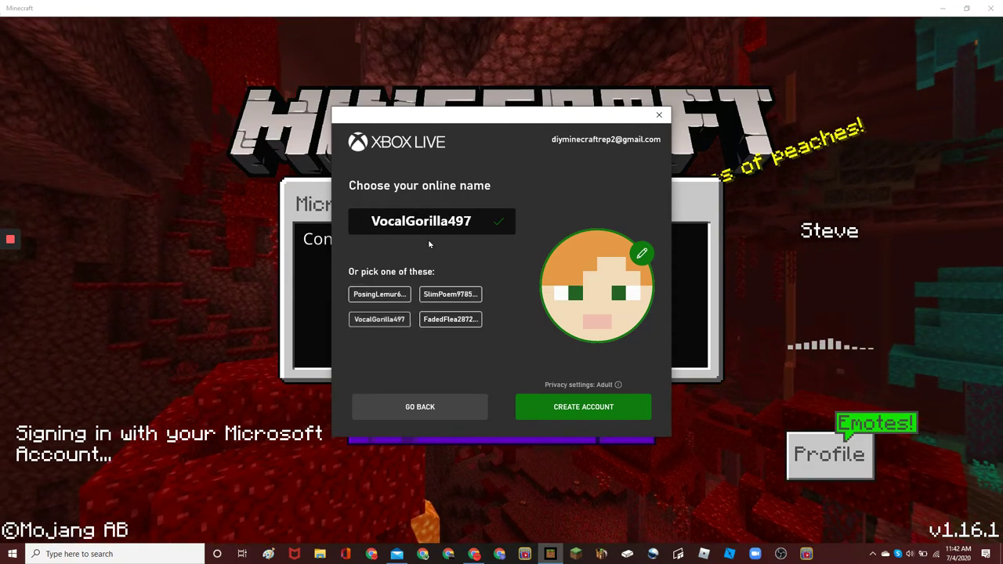
{"action": "double_click", "coordinate": [428, 231]}
{"action": "type", "text": "f"}
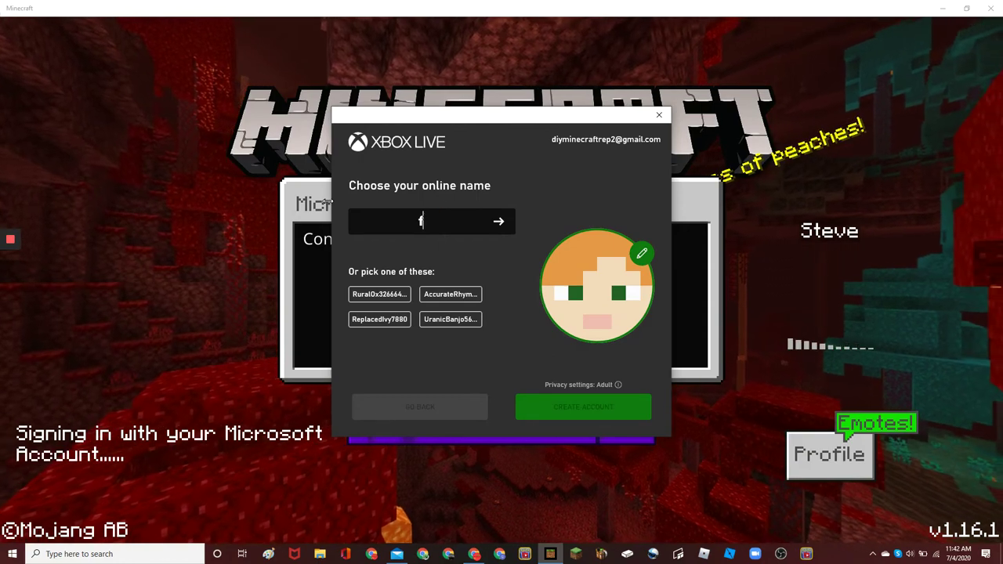
{"action": "key", "text": "BackSpace"}
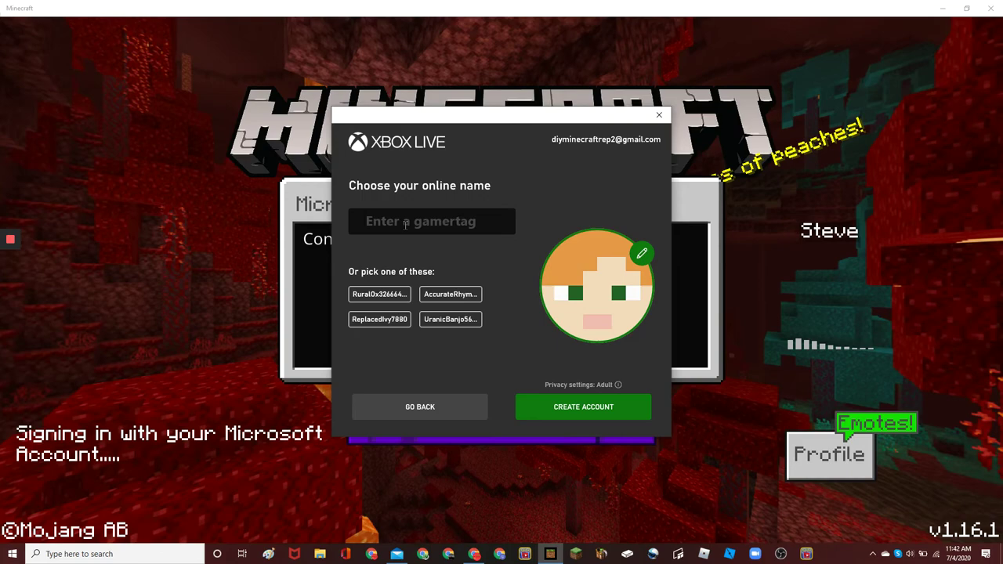
Edit the gamertag to DIYMinecraft2 after 'That's taken' and confirm it is available
{"action": "type", "text": "DIYMine"}
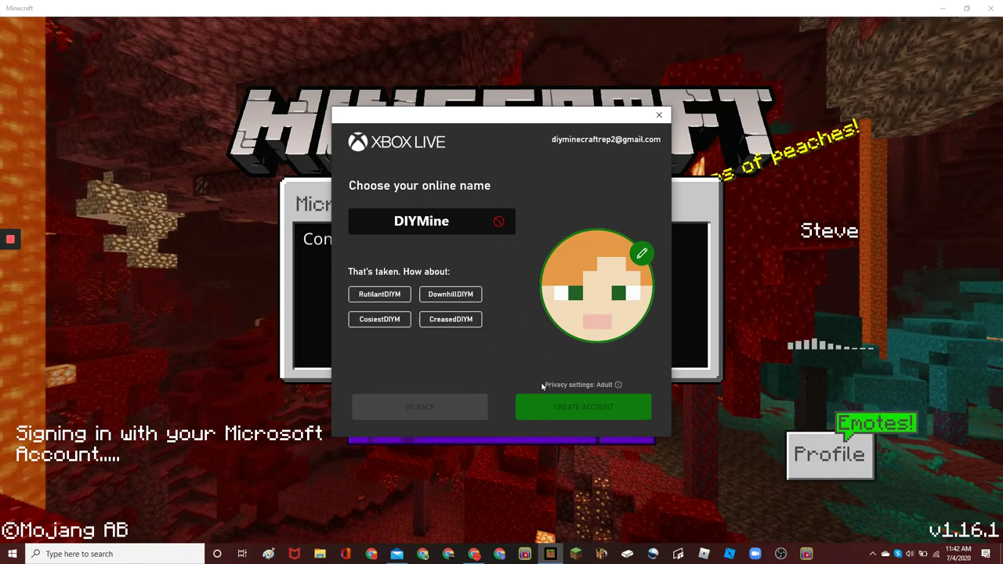
{"action": "left_click", "coordinate": [479, 224]}
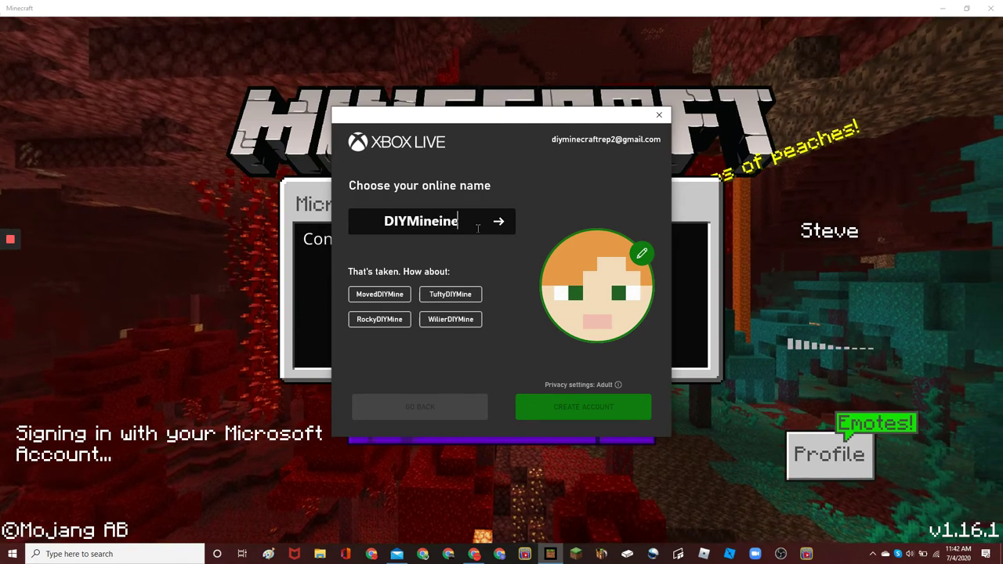
{"action": "key", "text": "BackSpace"}
{"action": "key", "text": "BackSpace"}
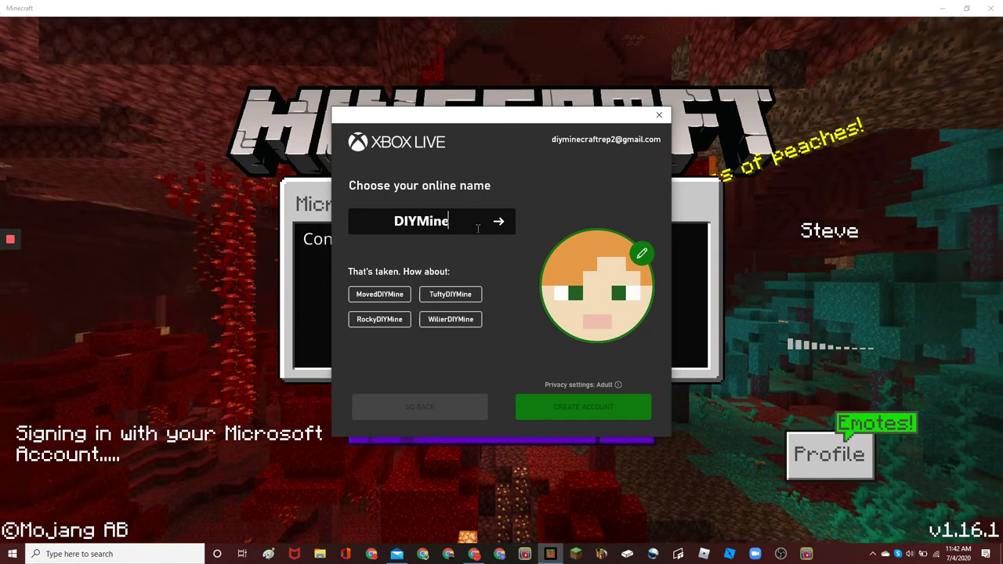
{"action": "type", "text": "craft"}
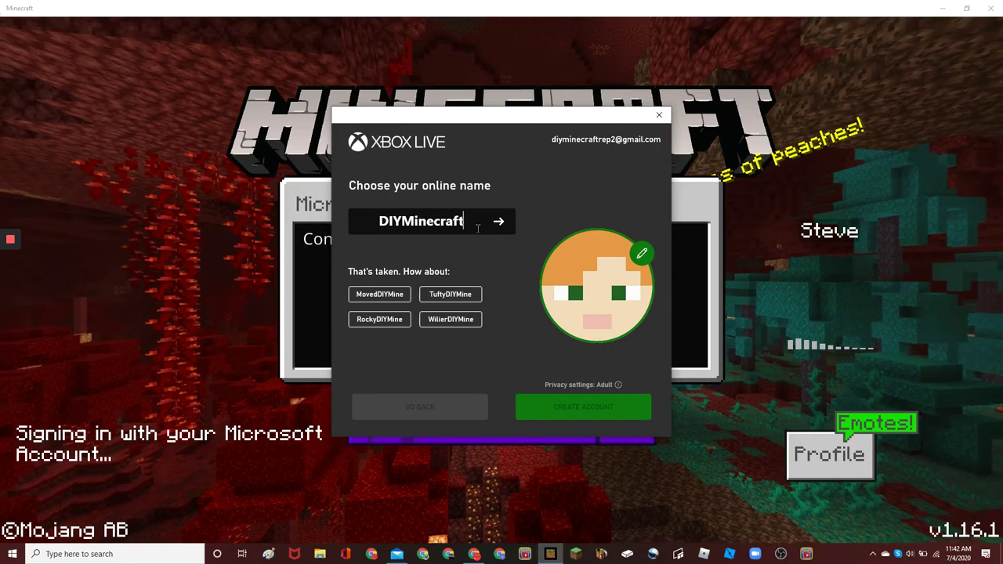
{"action": "type", "text": "2"}
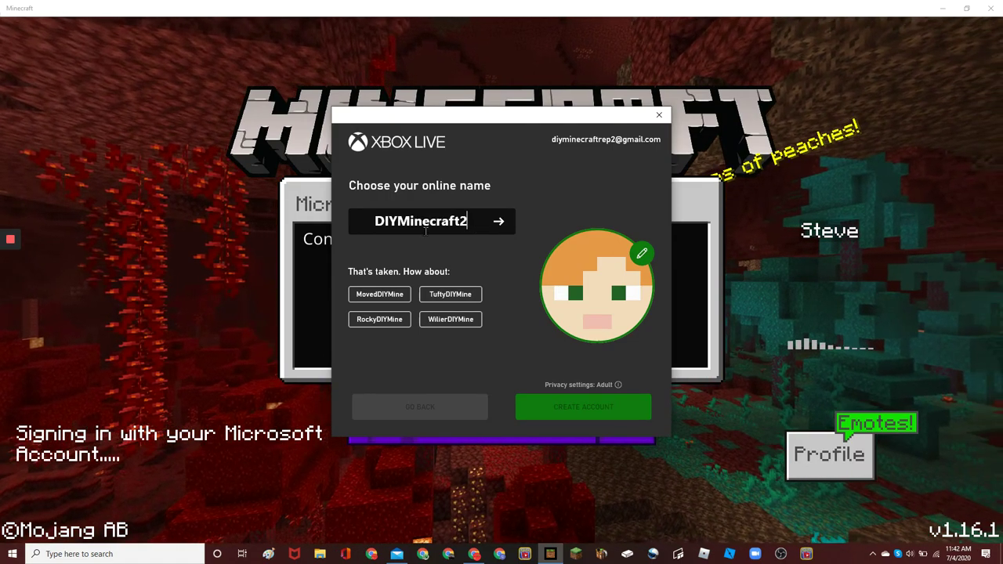
{"action": "left_click", "coordinate": [498, 223]}
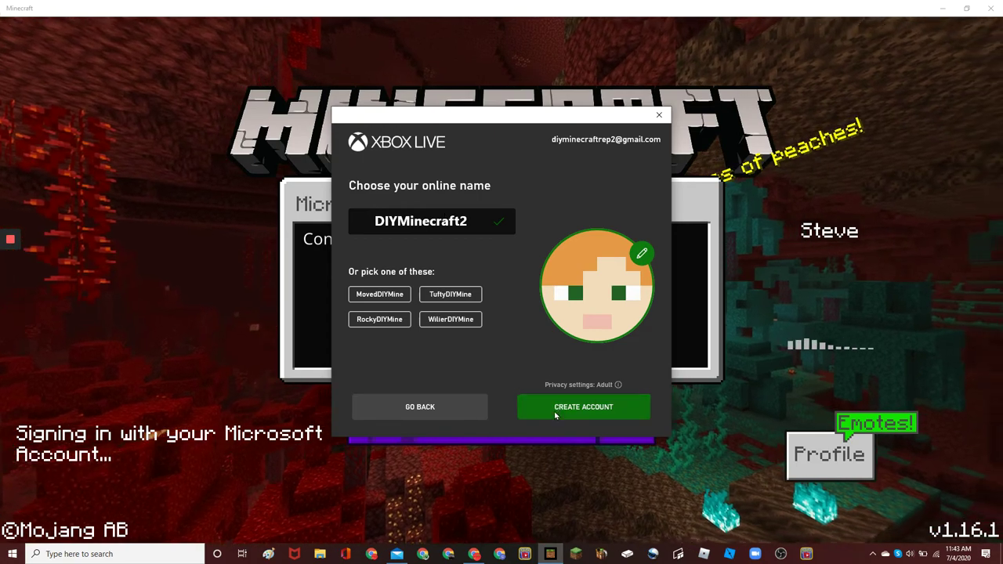
Create the Xbox Live account as DIYMinecraft2, confirming it twice
{"action": "left_click", "coordinate": [555, 416]}
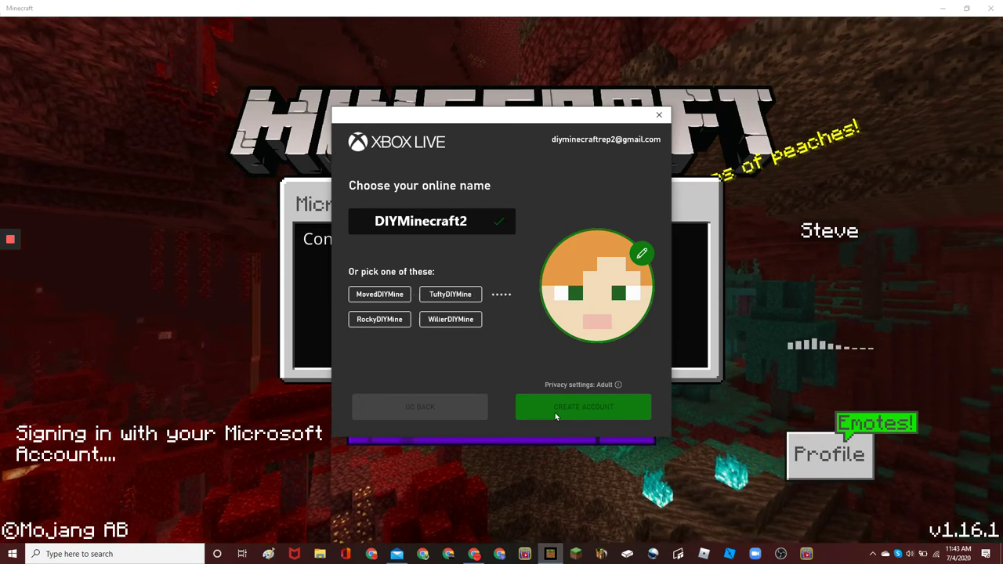
{"action": "left_click", "coordinate": [609, 407]}
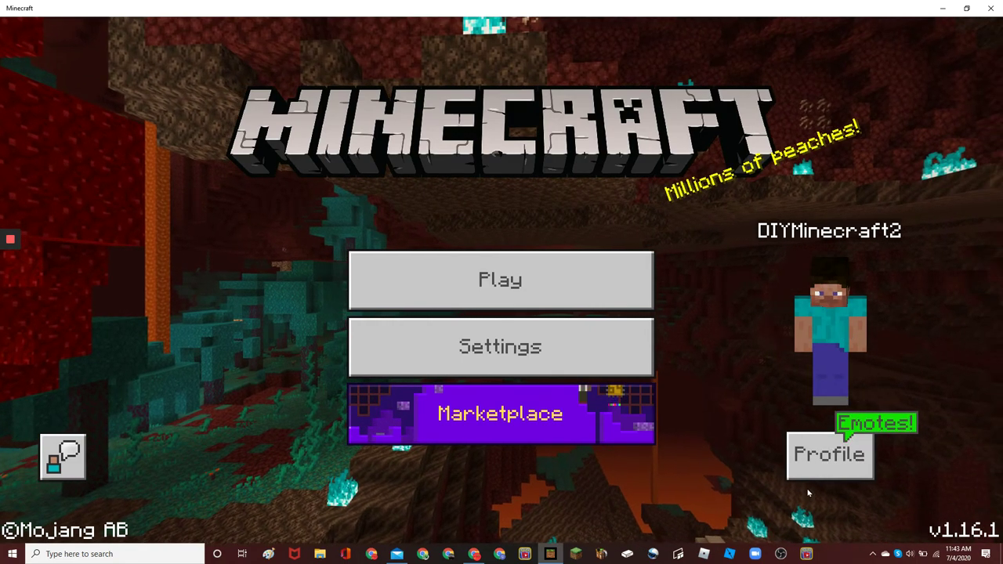
View the character profile, then open and close the worlds list, returning to the main menu
{"action": "left_click", "coordinate": [844, 461]}
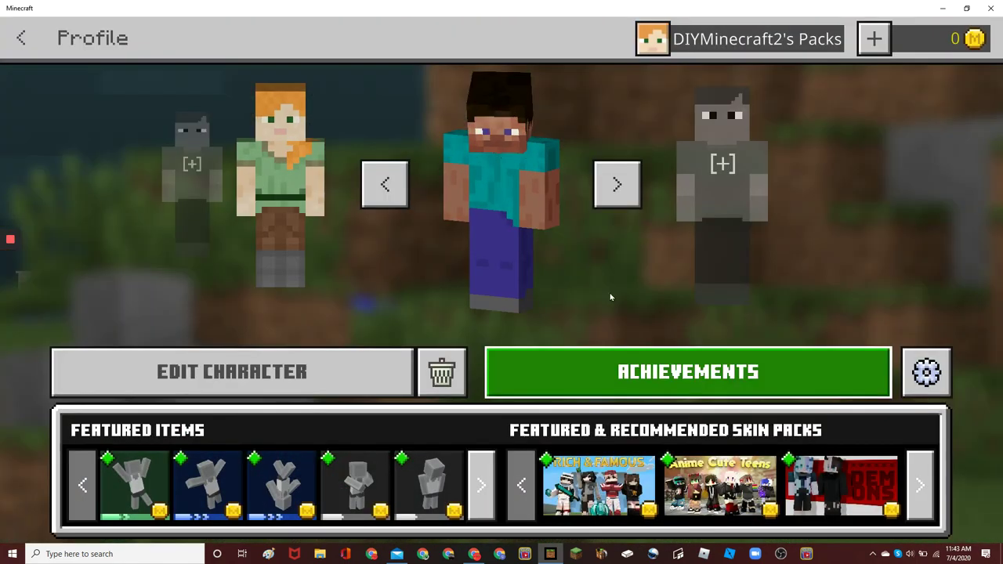
{"action": "left_click", "coordinate": [20, 40]}
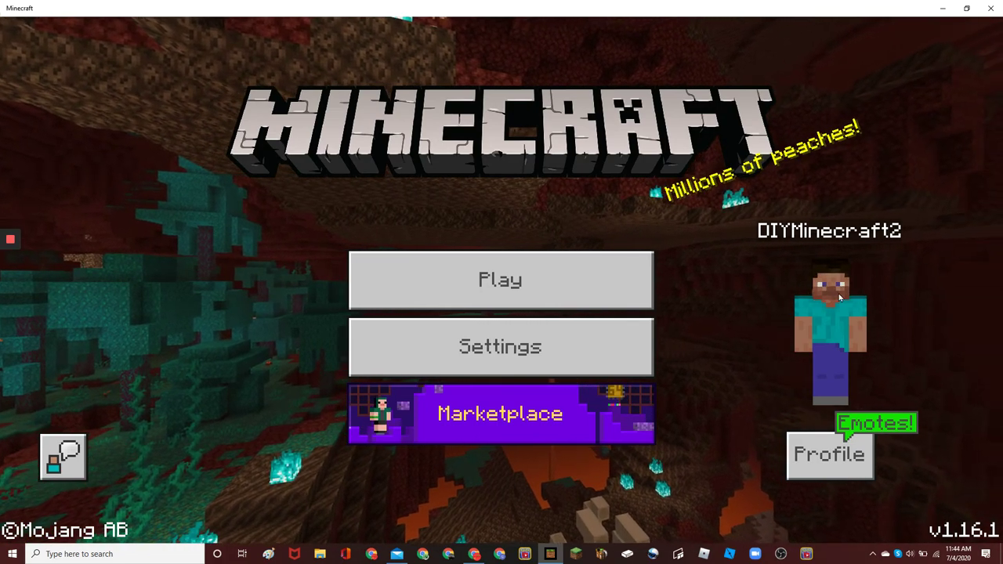
{"action": "left_click", "coordinate": [455, 261]}
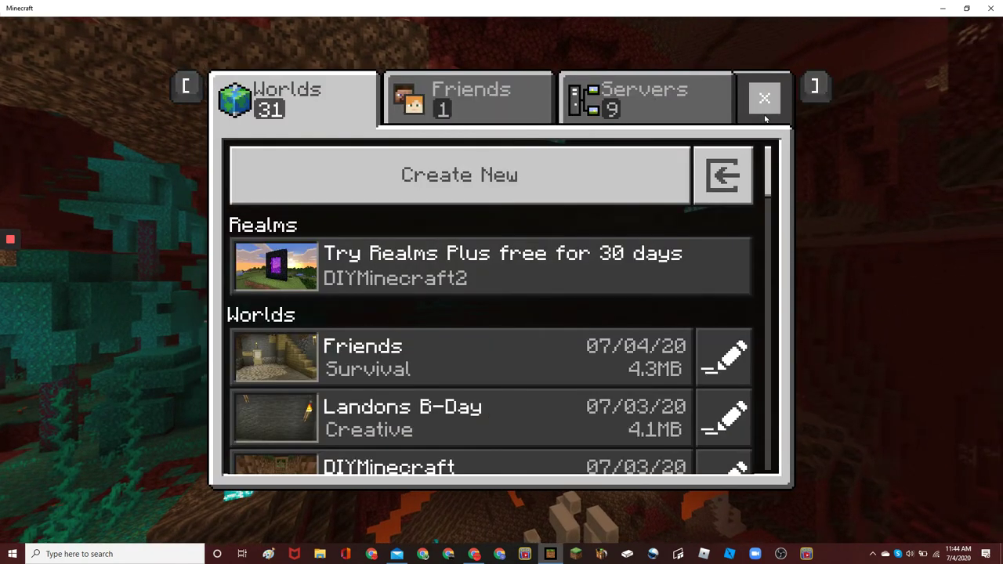
{"action": "left_click", "coordinate": [764, 110]}
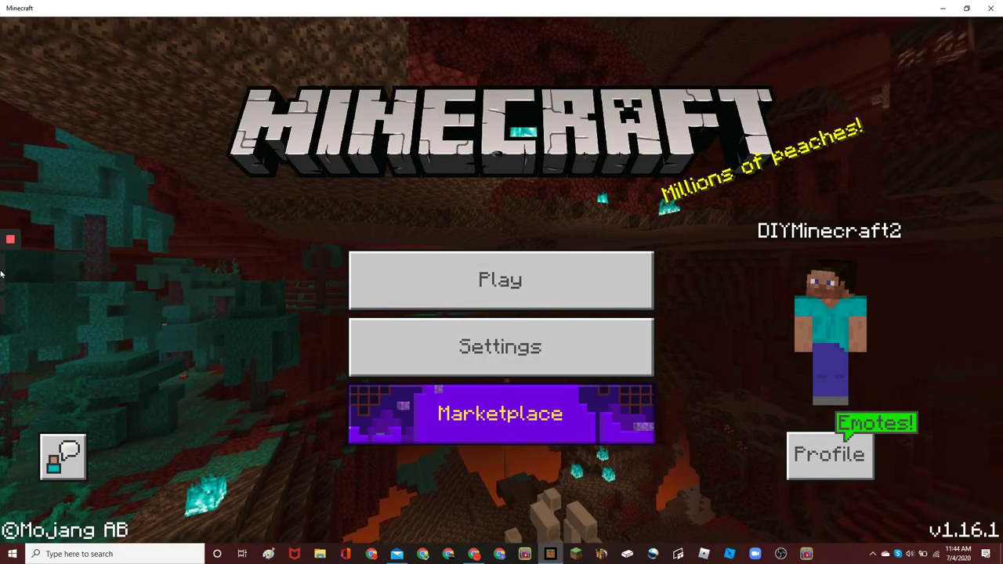
{"action": "mouse_move", "coordinate": [19, 268]}
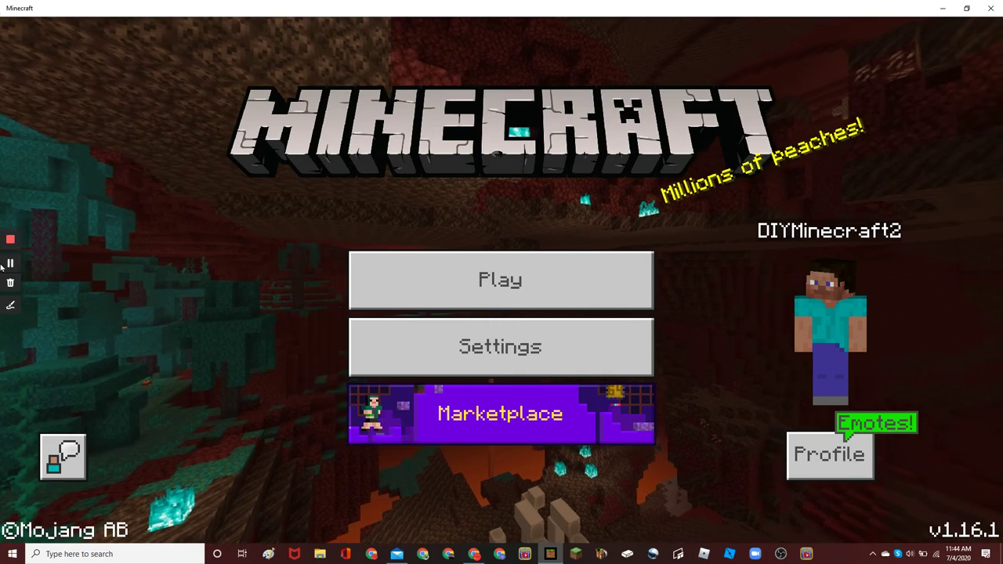
{"action": "left_click", "coordinate": [11, 264]}
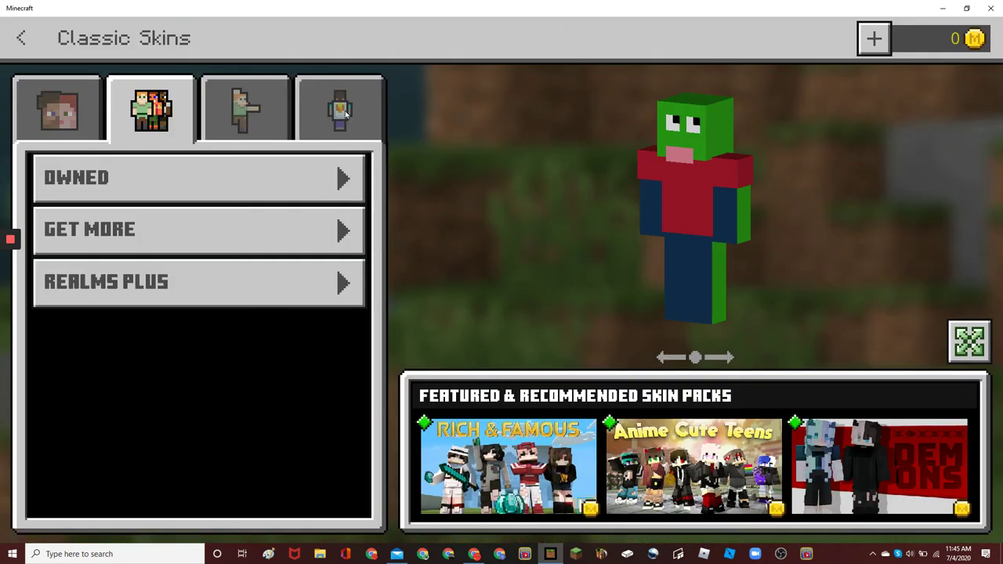
Try the light blue and creeper capes, view the character's back, then save and return to the main menu
{"action": "left_click", "coordinate": [339, 109]}
{"action": "left_click", "coordinate": [150, 255]}
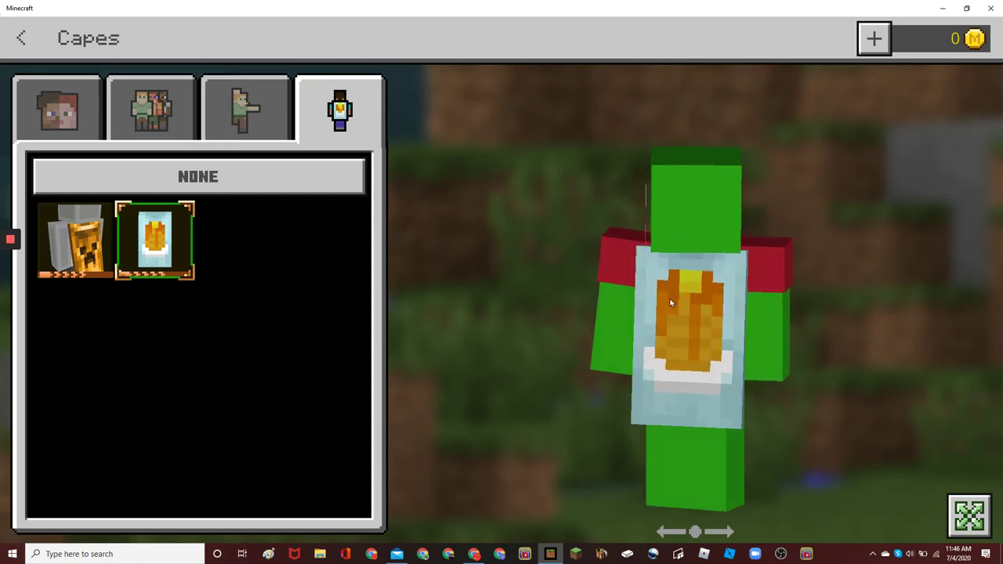
{"action": "left_click", "coordinate": [93, 246]}
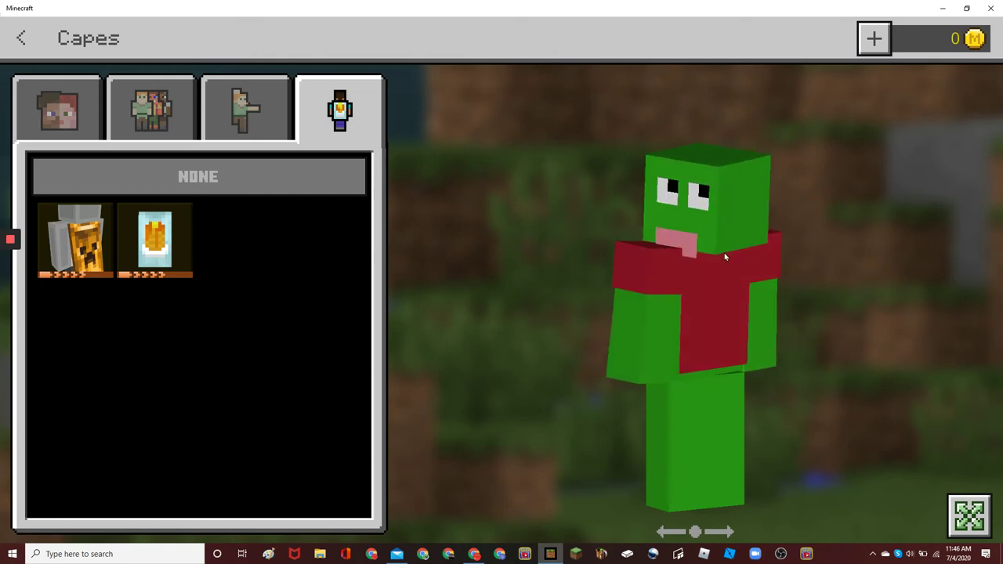
{"action": "left_click_drag", "start_coordinate": [726, 256], "coordinate": [747, 248]}
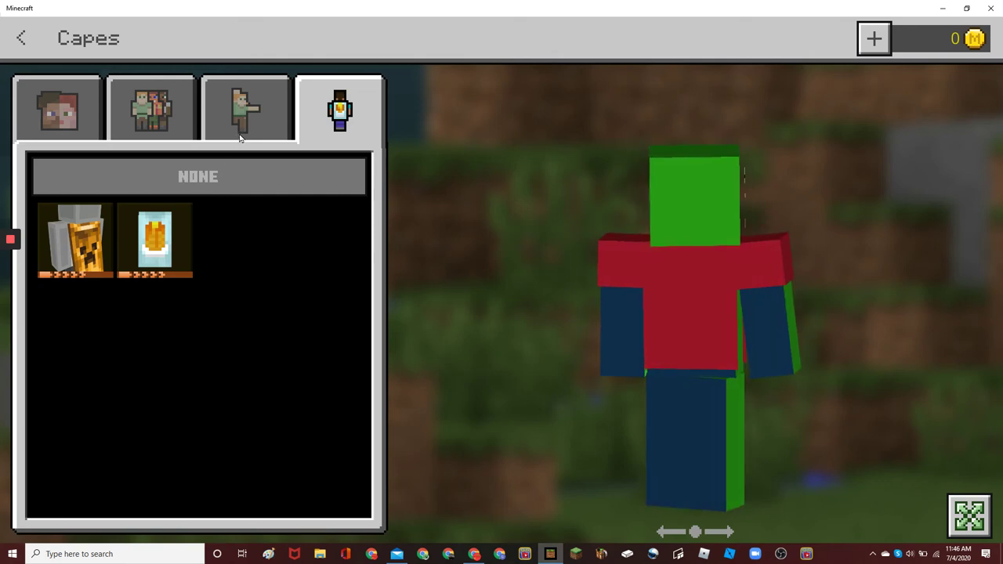
{"action": "left_click", "coordinate": [31, 49]}
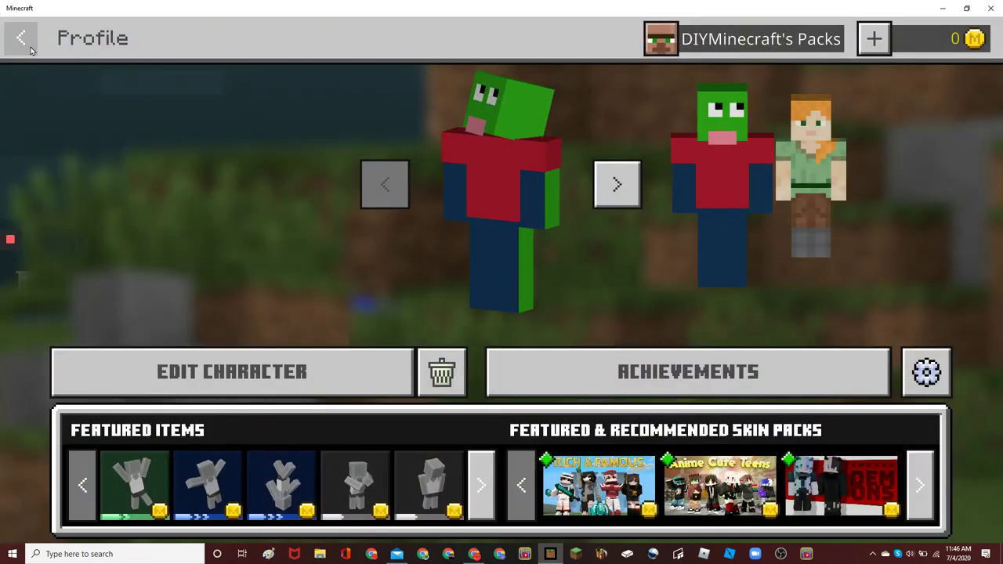
{"action": "left_click", "coordinate": [31, 48]}
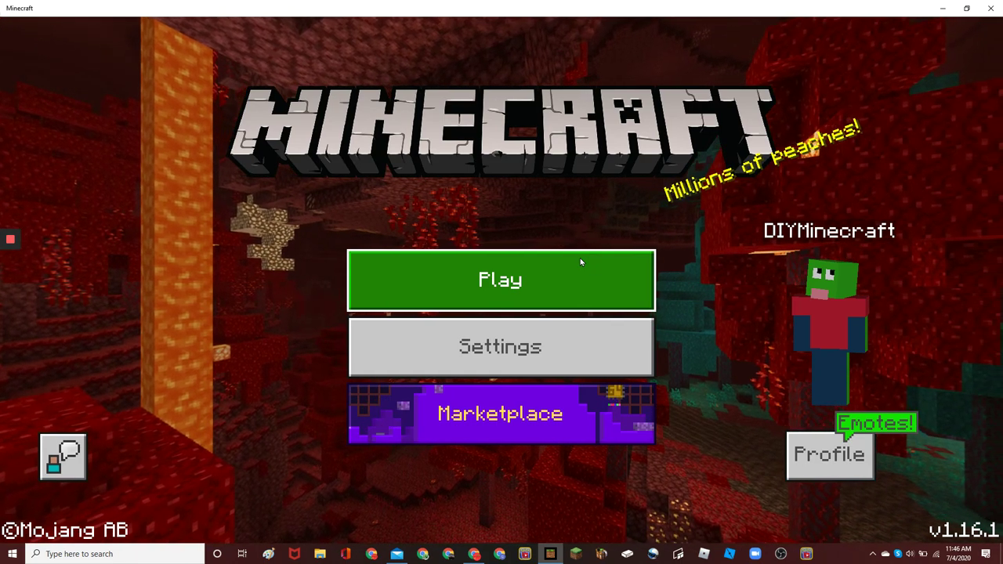
Export the Friends world from its Game Settings to Downloads, overwriting the existing Friends.mcworld
{"action": "left_click", "coordinate": [577, 257]}
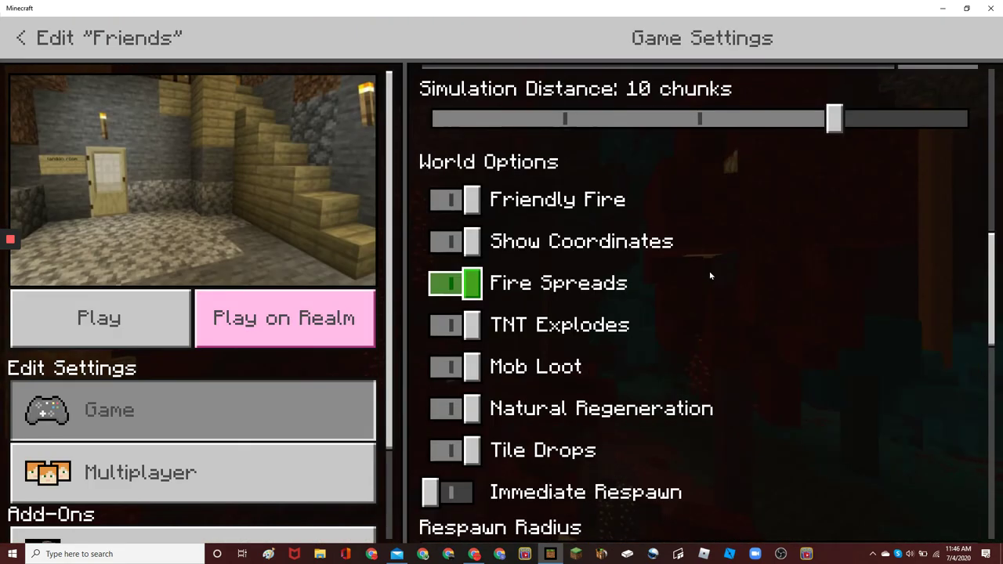
{"action": "scroll", "coordinate": [710, 270], "scroll_direction": "down", "scroll_amount": 5}
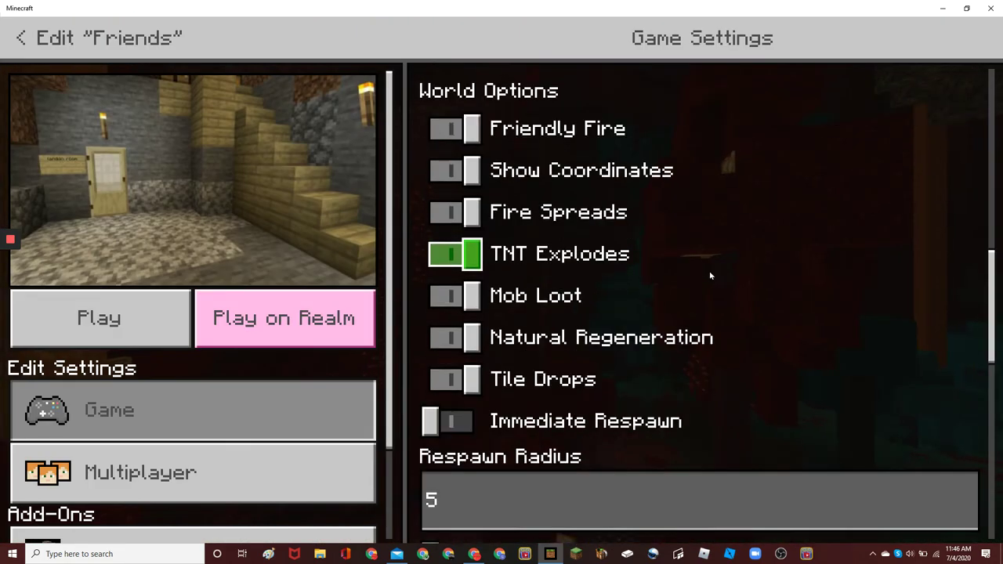
{"action": "scroll", "coordinate": [711, 269], "scroll_direction": "down", "scroll_amount": 5}
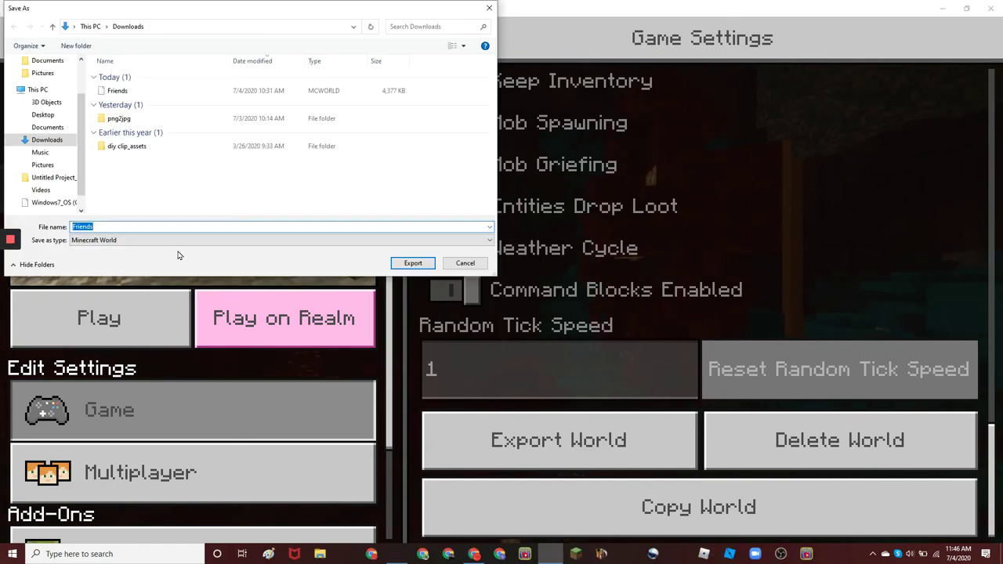
{"action": "left_click", "coordinate": [409, 263]}
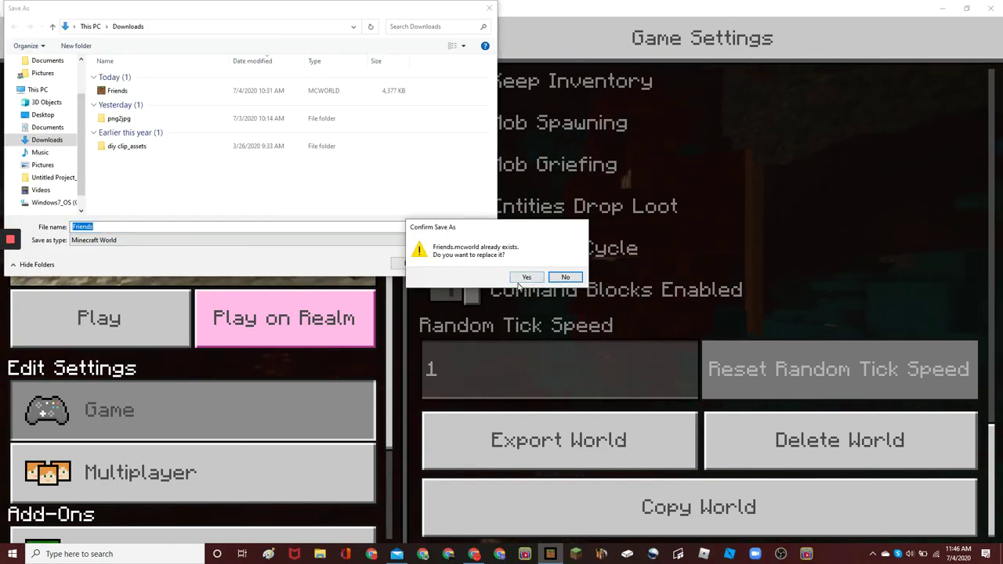
{"action": "left_click", "coordinate": [524, 278]}
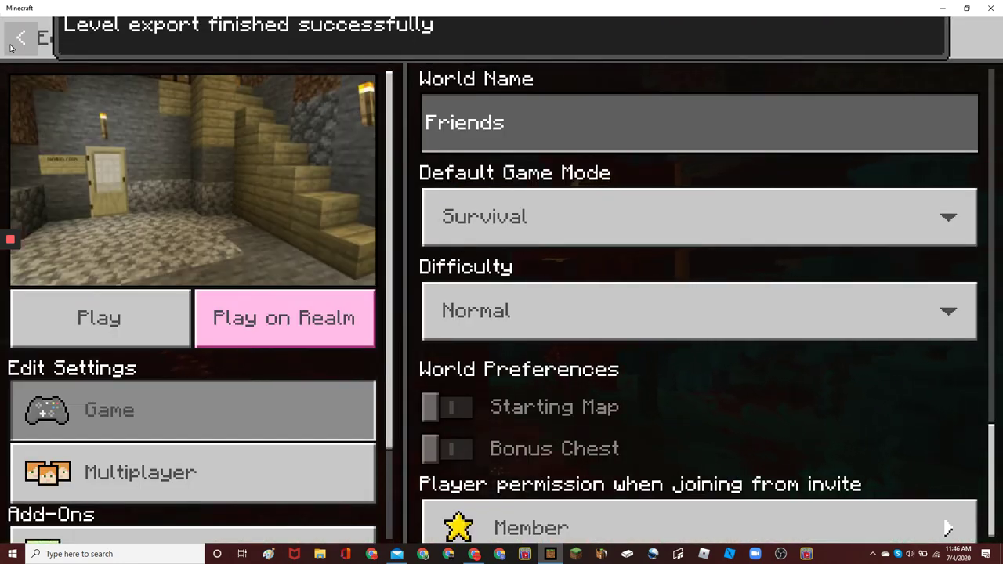
Import Friends.mcworld from Downloads, adding a second 4.4MB Friends world for 32 total
{"action": "left_click", "coordinate": [4, 53]}
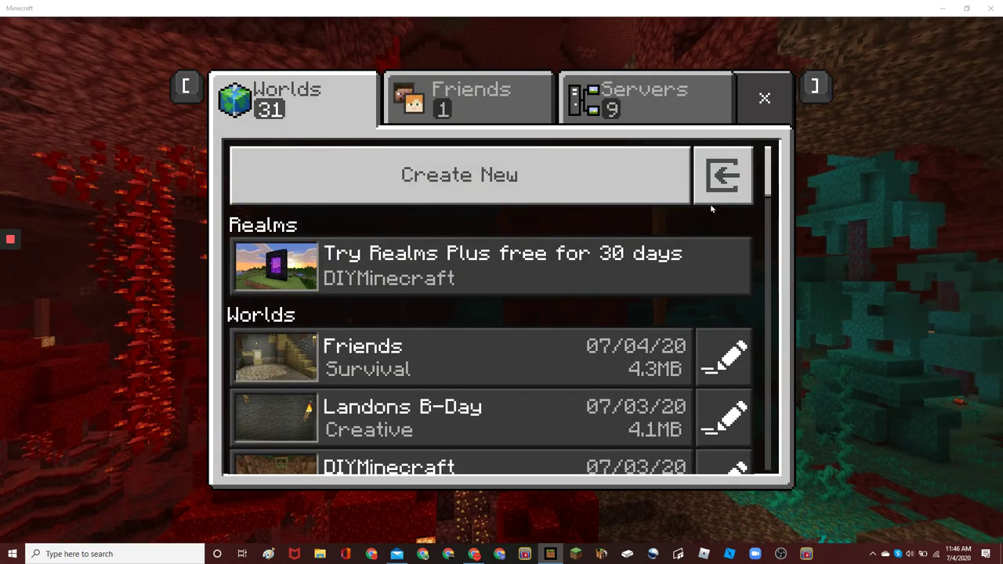
{"action": "left_click", "coordinate": [722, 177]}
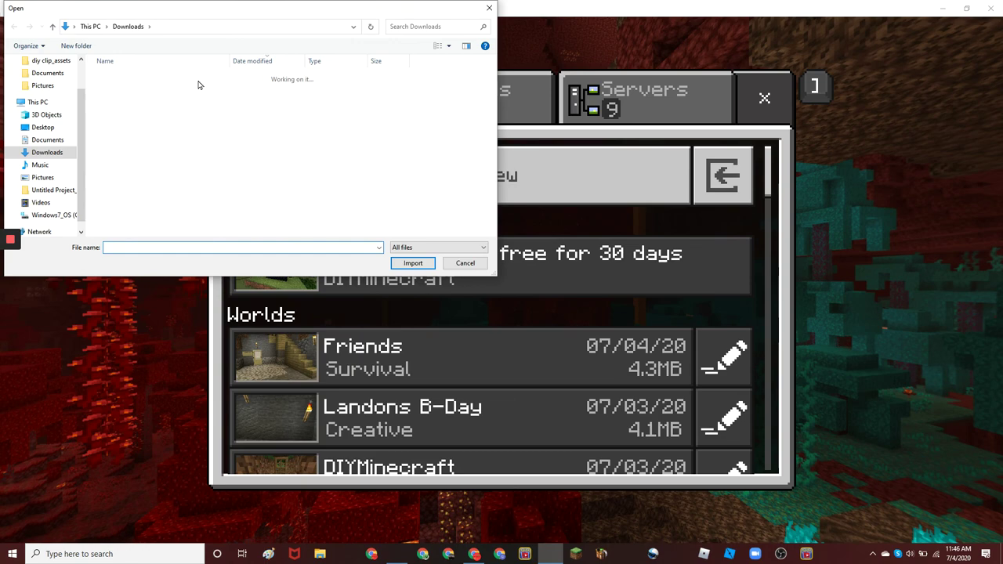
{"action": "left_click", "coordinate": [198, 88]}
{"action": "left_click", "coordinate": [413, 262]}
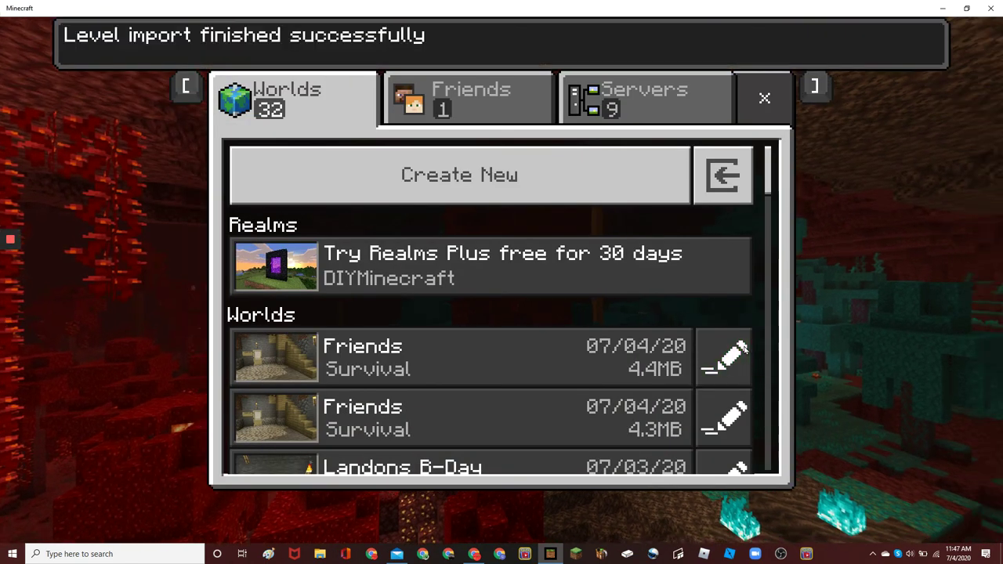
{"action": "key", "text": "Escape"}
Delete the duplicate Friends world from its Game Settings, bringing the count back to 31
{"action": "scroll", "coordinate": [569, 316], "scroll_direction": "down", "scroll_amount": 15}
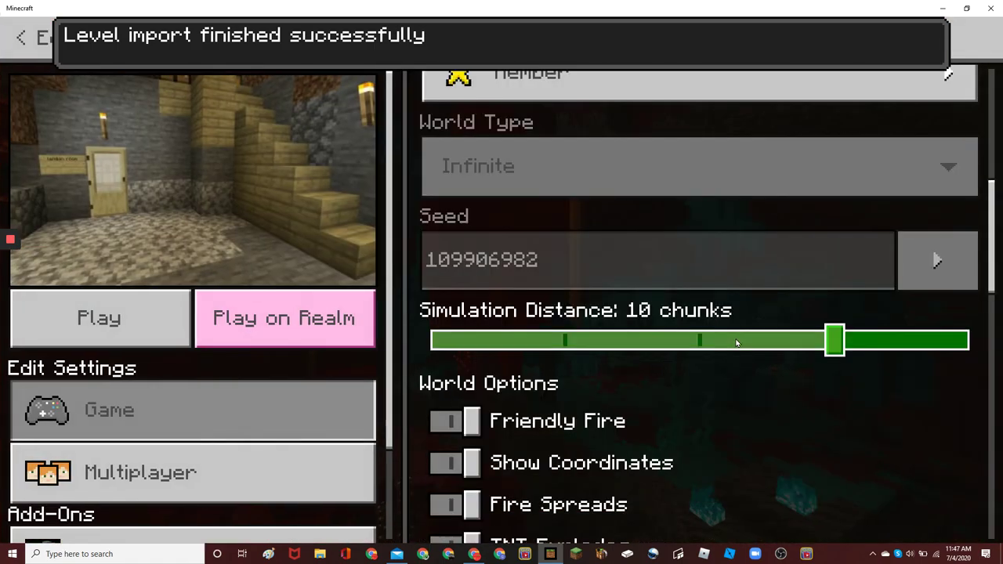
{"action": "scroll", "coordinate": [569, 316], "scroll_direction": "down", "scroll_amount": 6}
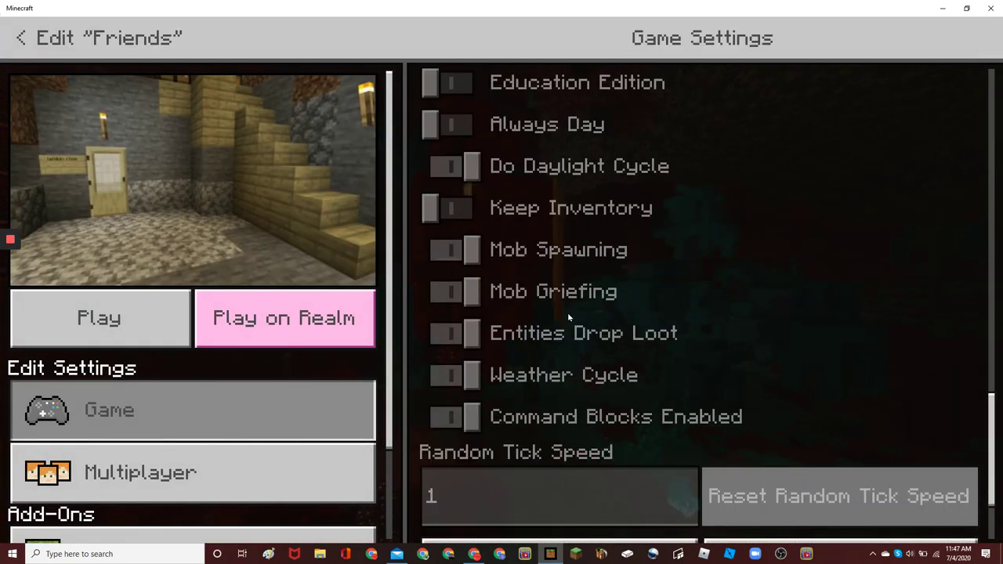
{"action": "left_click", "coordinate": [602, 466]}
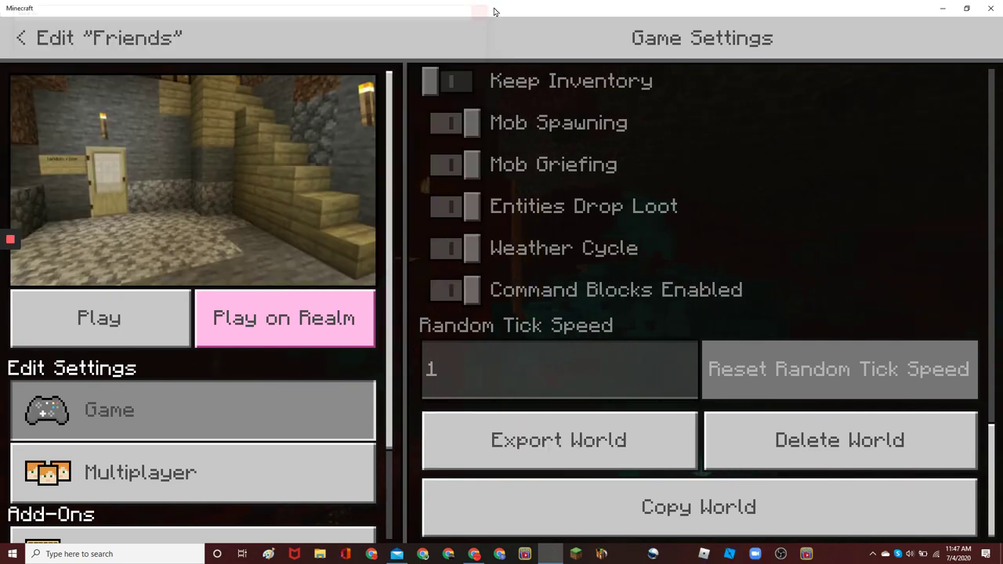
{"action": "double_click", "coordinate": [787, 11]}
{"action": "double_click", "coordinate": [787, 32]}
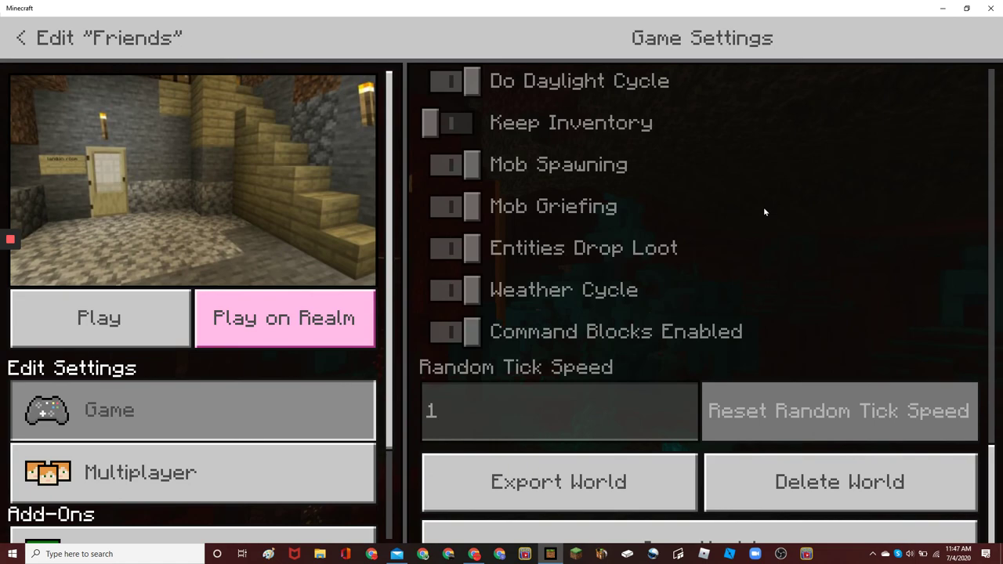
{"action": "left_click", "coordinate": [805, 469]}
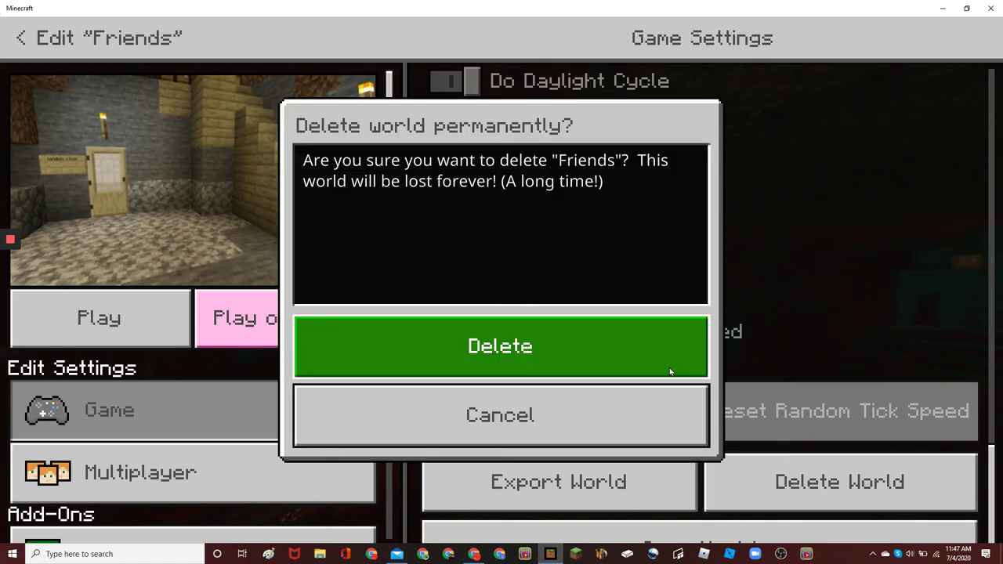
{"action": "left_click", "coordinate": [670, 371]}
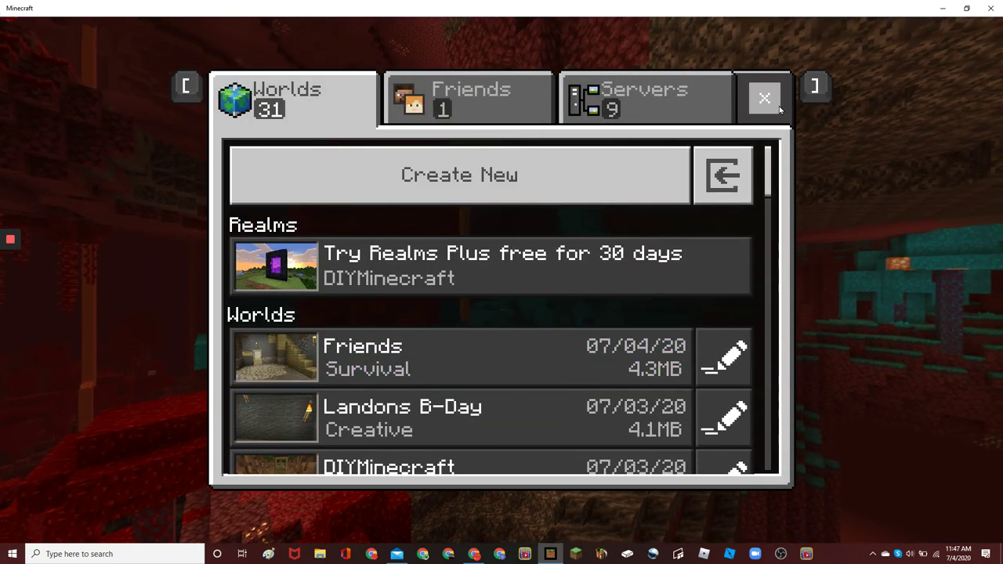
Close the Worlds screen to get back to the title menu
{"action": "left_click", "coordinate": [779, 108]}
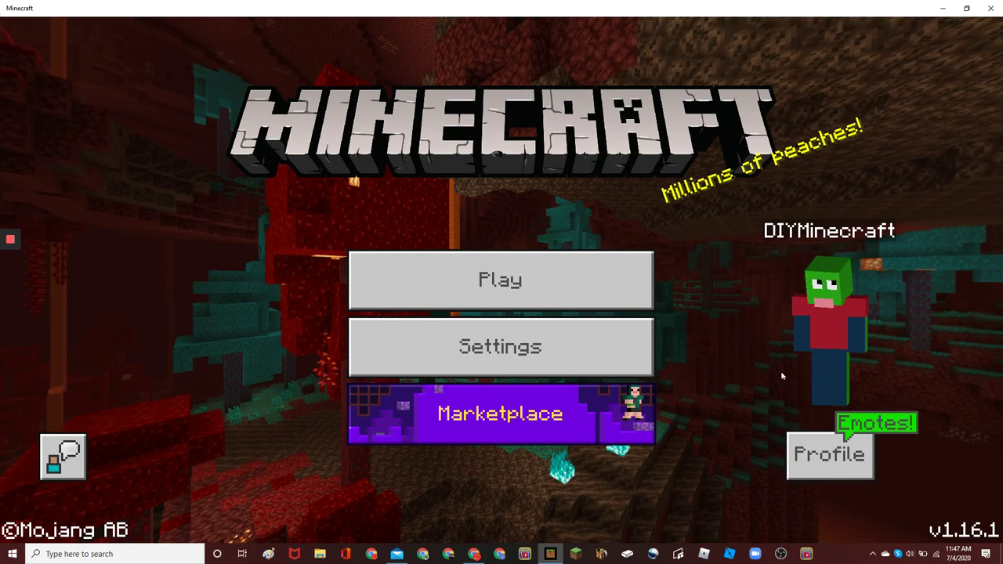